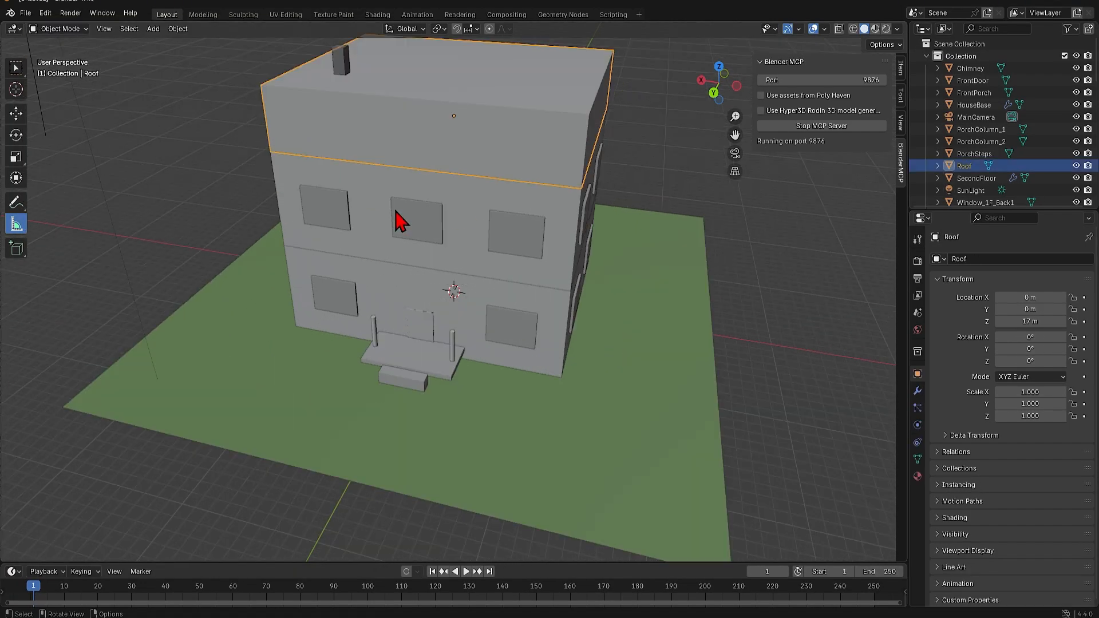
Examine the generated house, the fin-façade tower through MainCamera, and the organic building produced from Claude prompts
middle_drag(398, 216, 518, 295)
key(shift+space)
key(g)
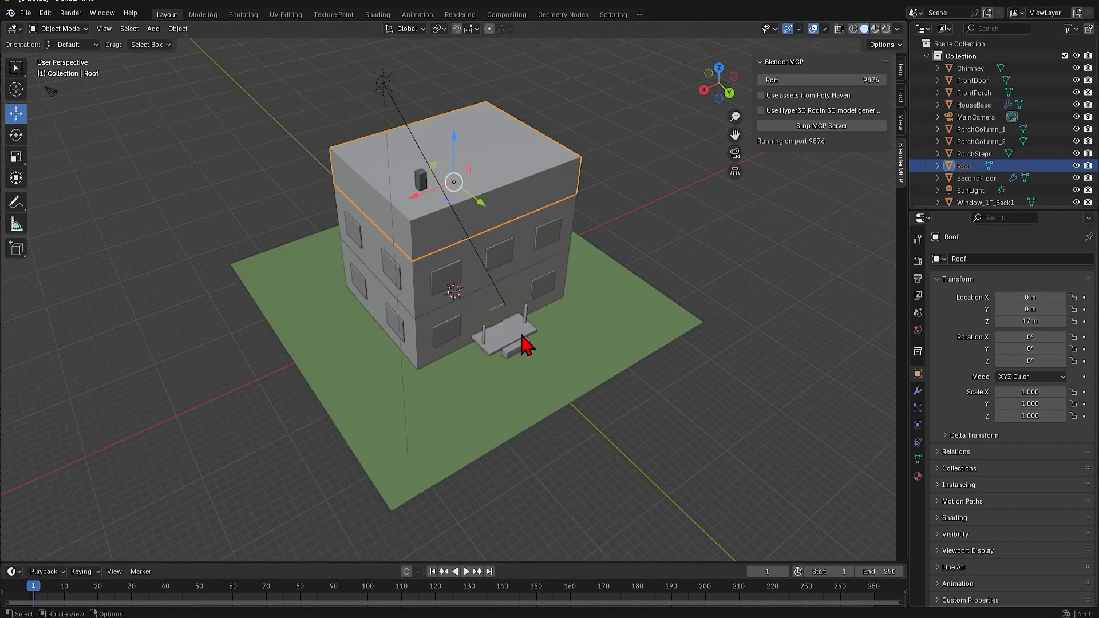
middle_drag(520, 338, 569, 373)
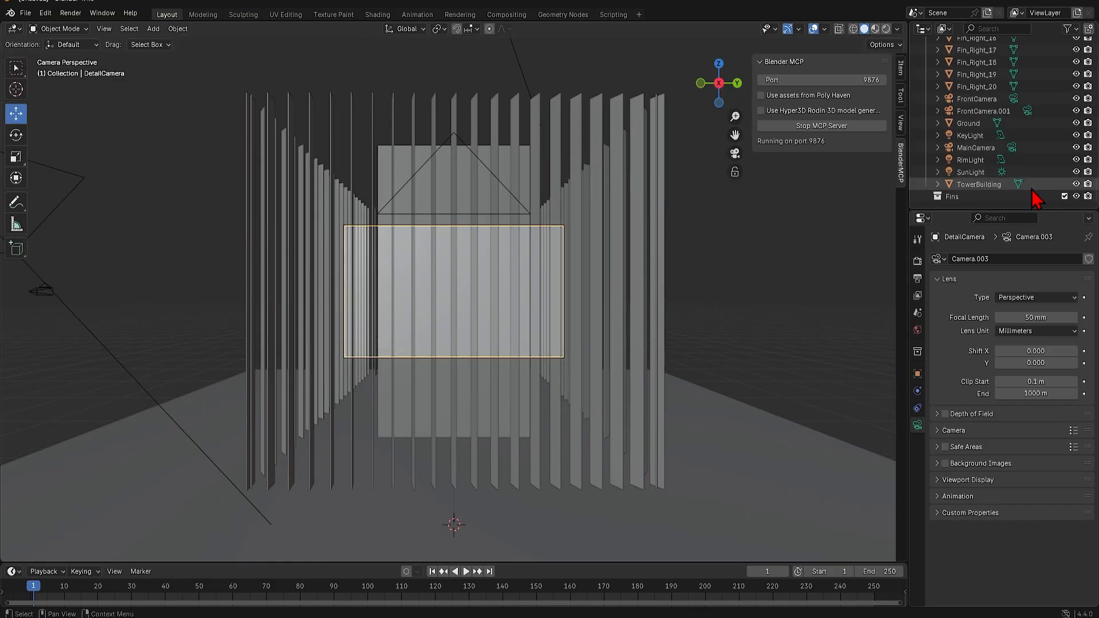
click(975, 149)
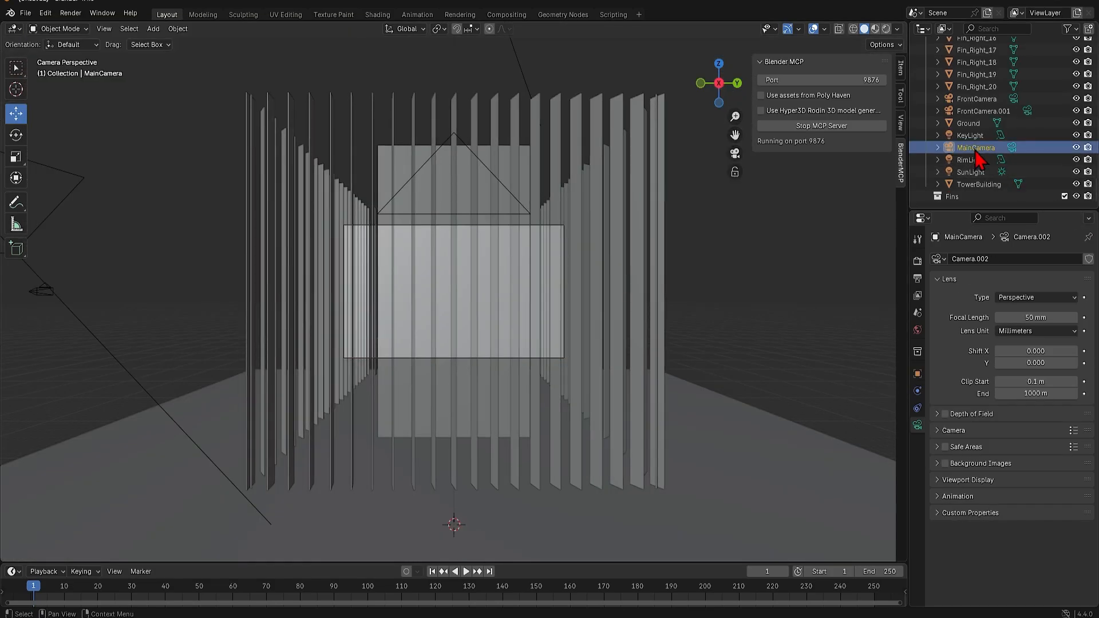
click(735, 153)
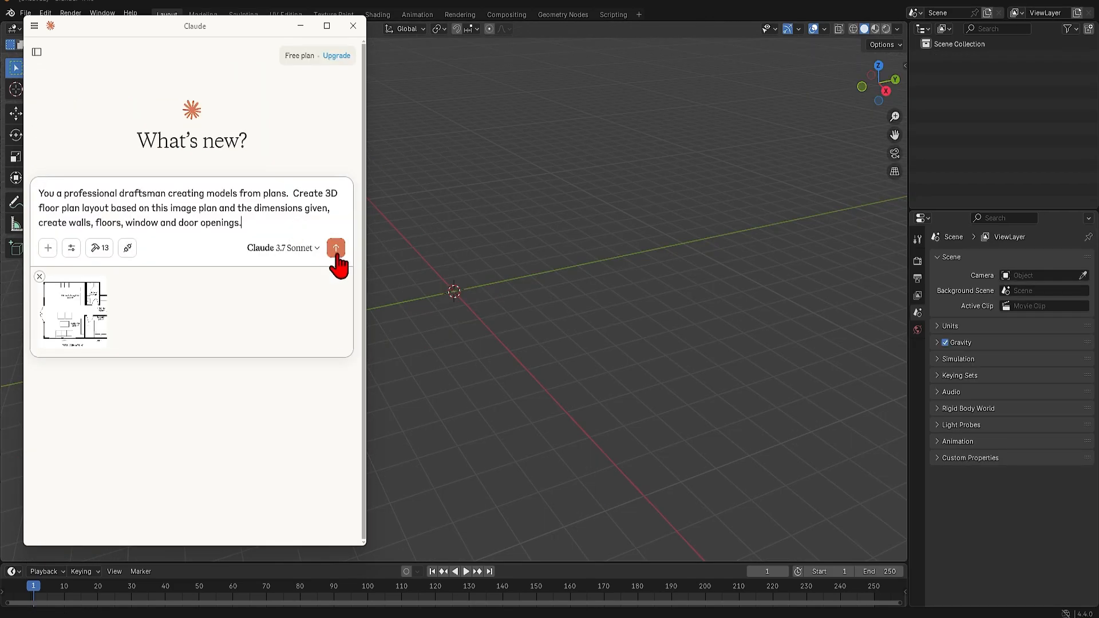
click(335, 252)
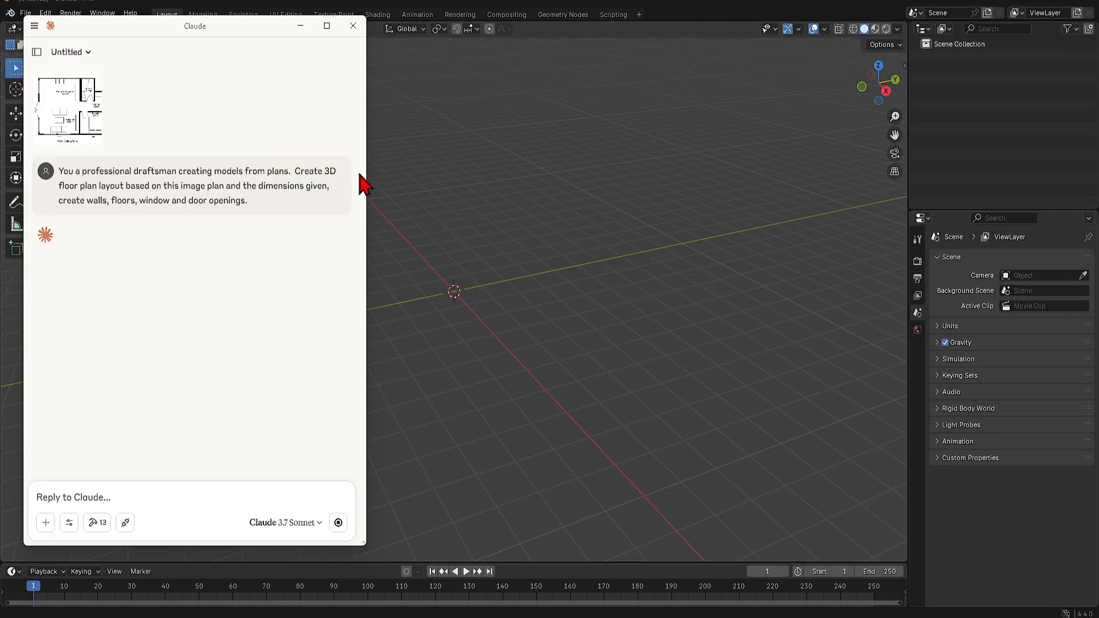
click(156, 330)
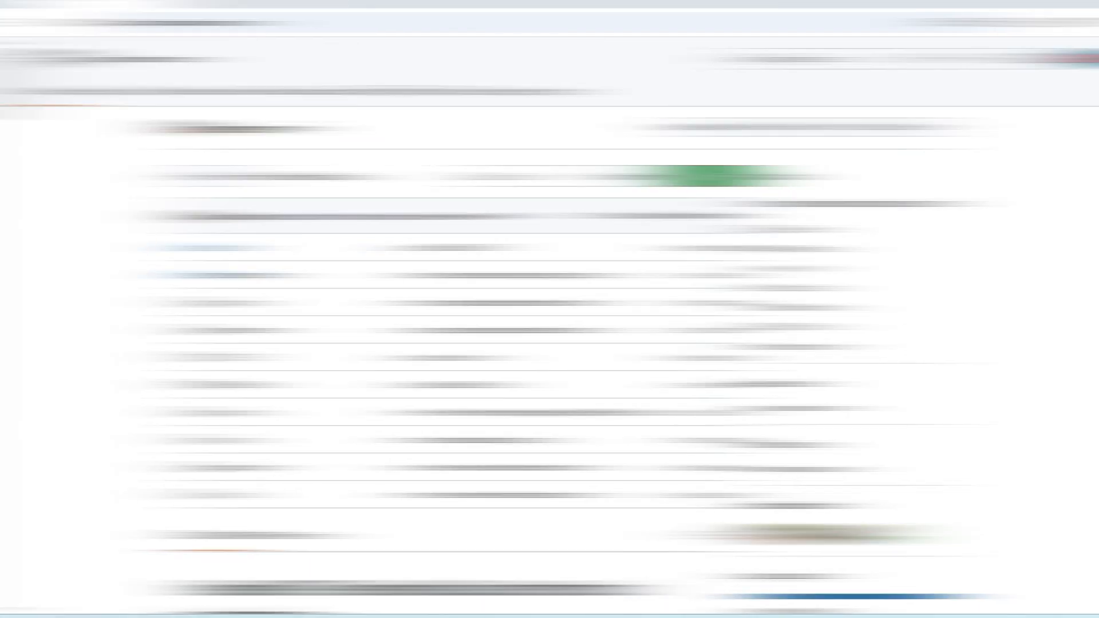
Review the blender-mcp README on GitHub, covering its features, components, prerequisites and installation instructions
scroll(930, 266, down, 6)
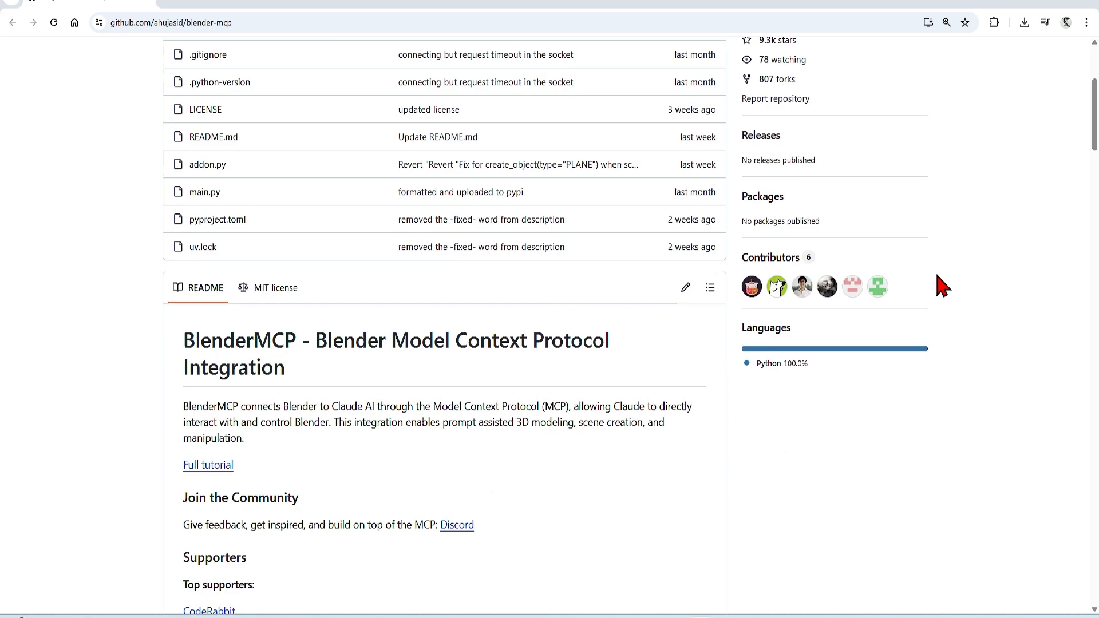
scroll(936, 272, down, 10)
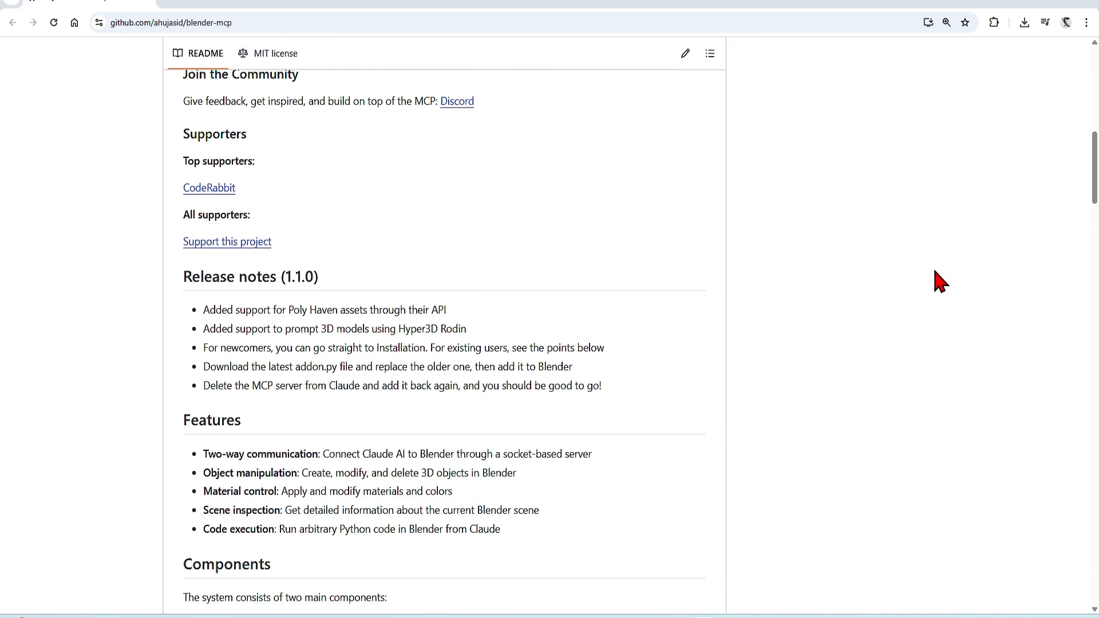
scroll(937, 278, down, 3)
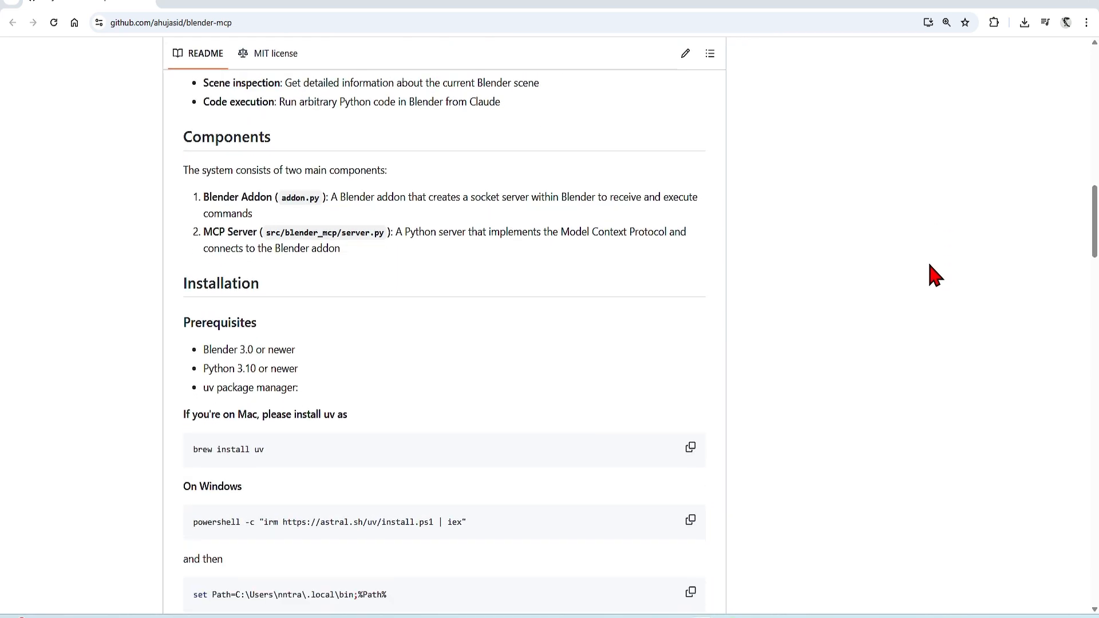
scroll(925, 265, down, 1)
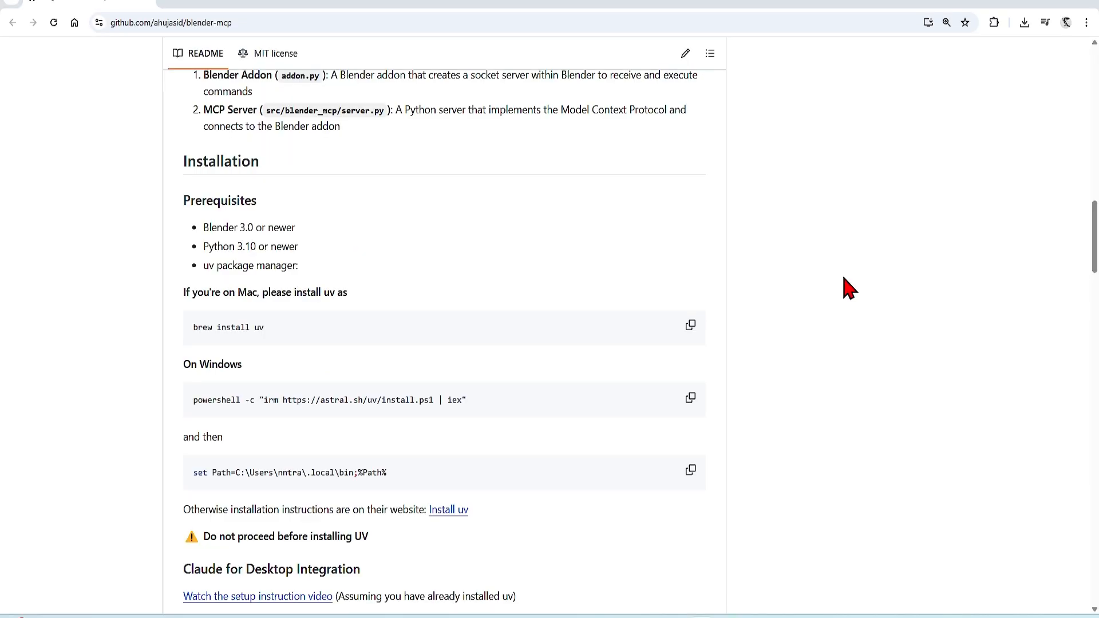
scroll(849, 288, down, 2)
scroll(850, 288, down, 5)
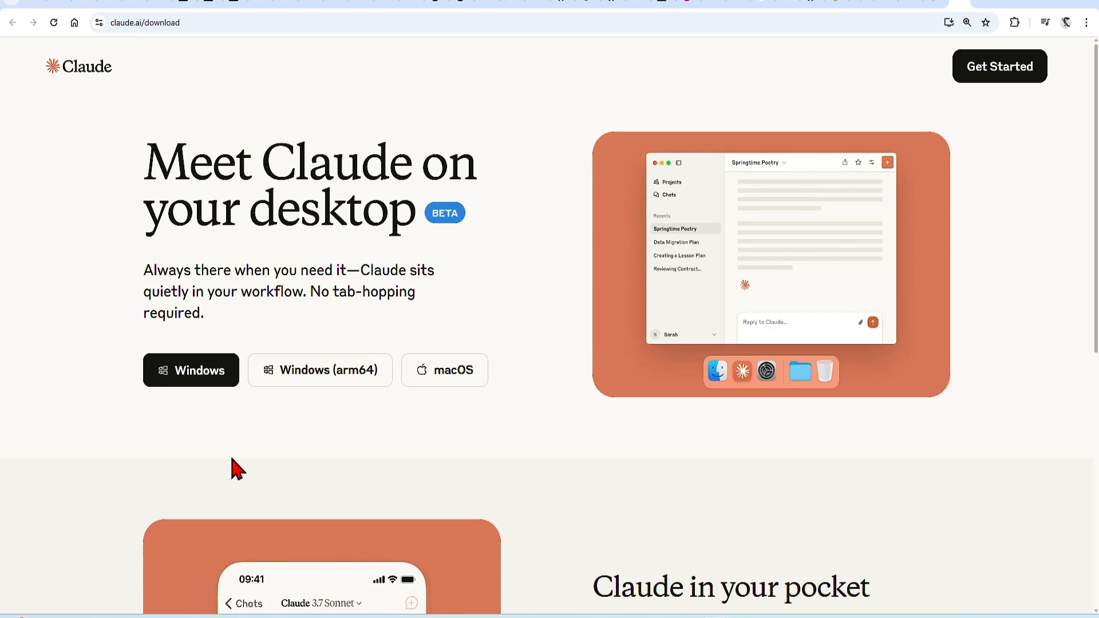
Download the Claude desktop installer for Windows from the Claude download page
click(208, 378)
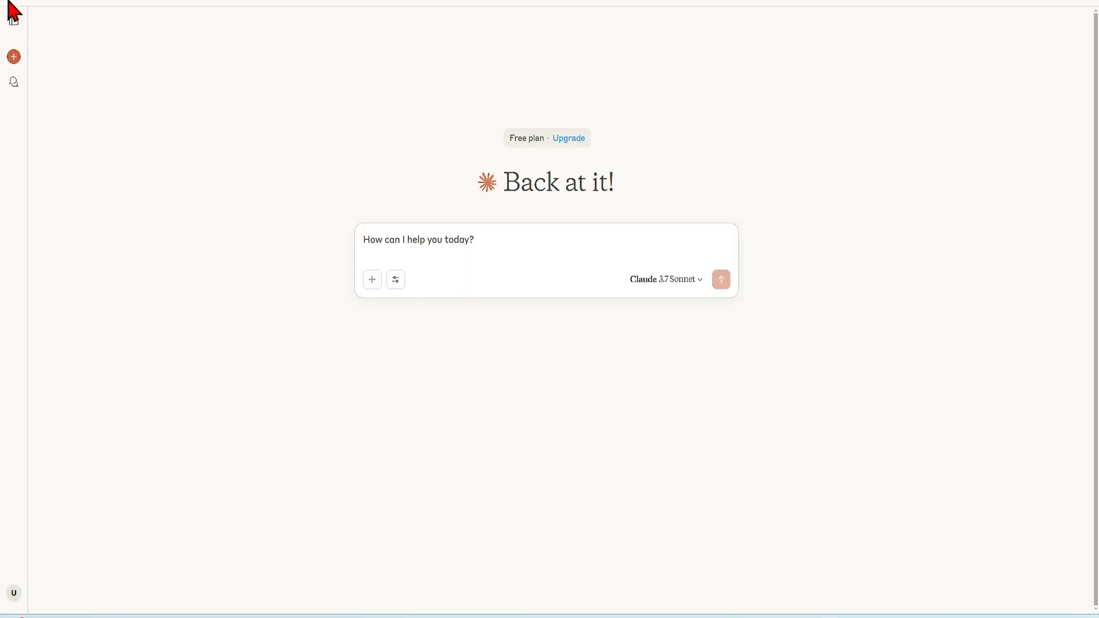
In the Claude desktop app, open the Developer settings and choose to edit the MCP configuration
click(12, 19)
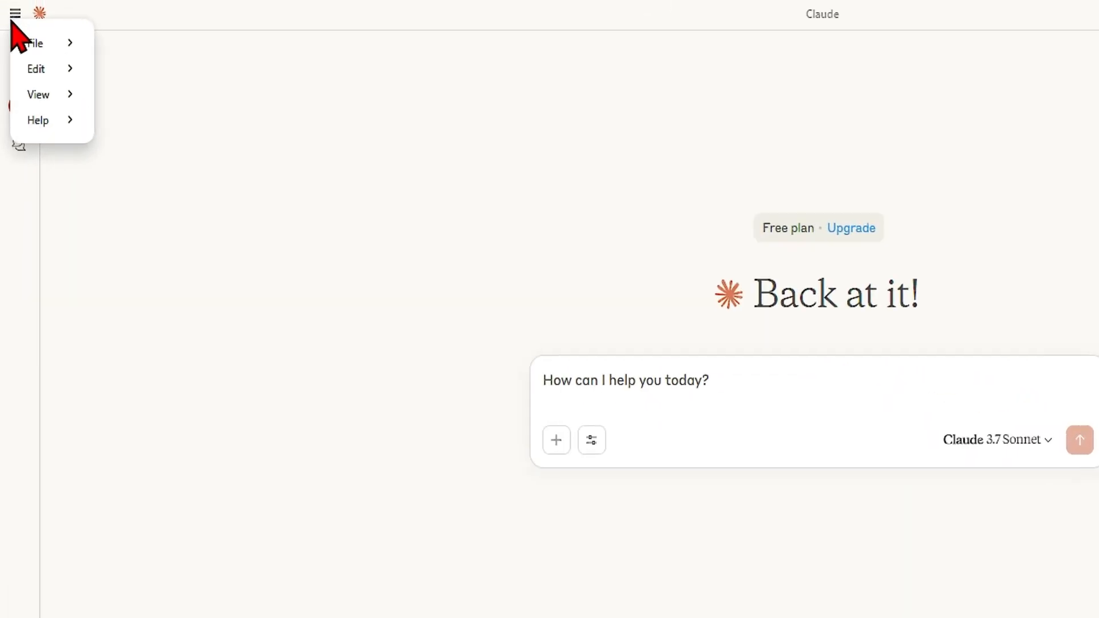
mouse_move(45, 40)
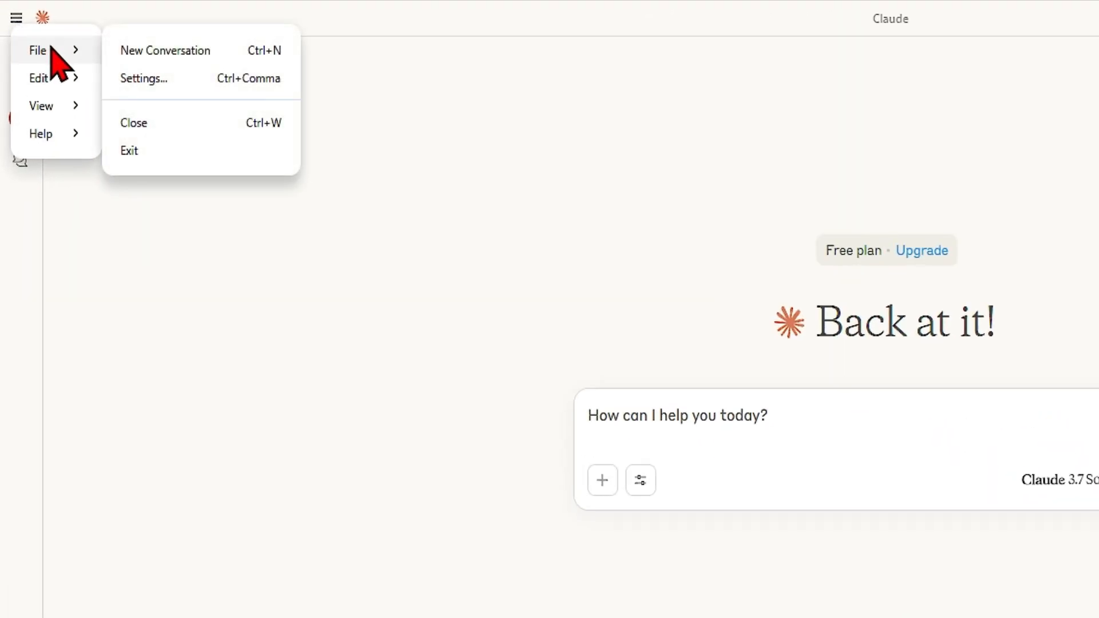
click(150, 79)
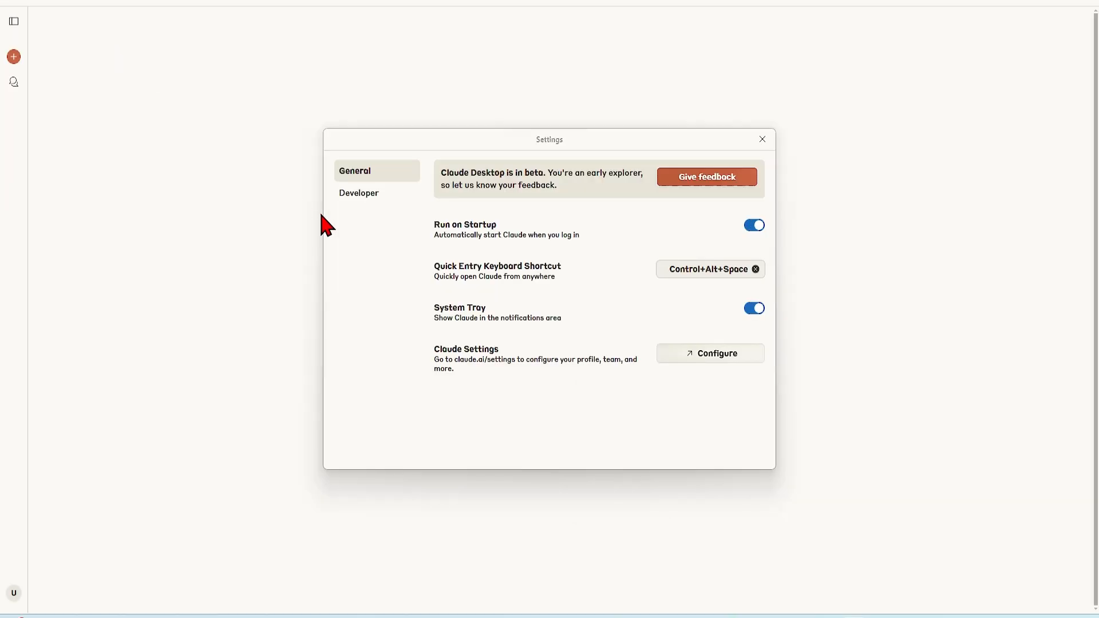
click(367, 196)
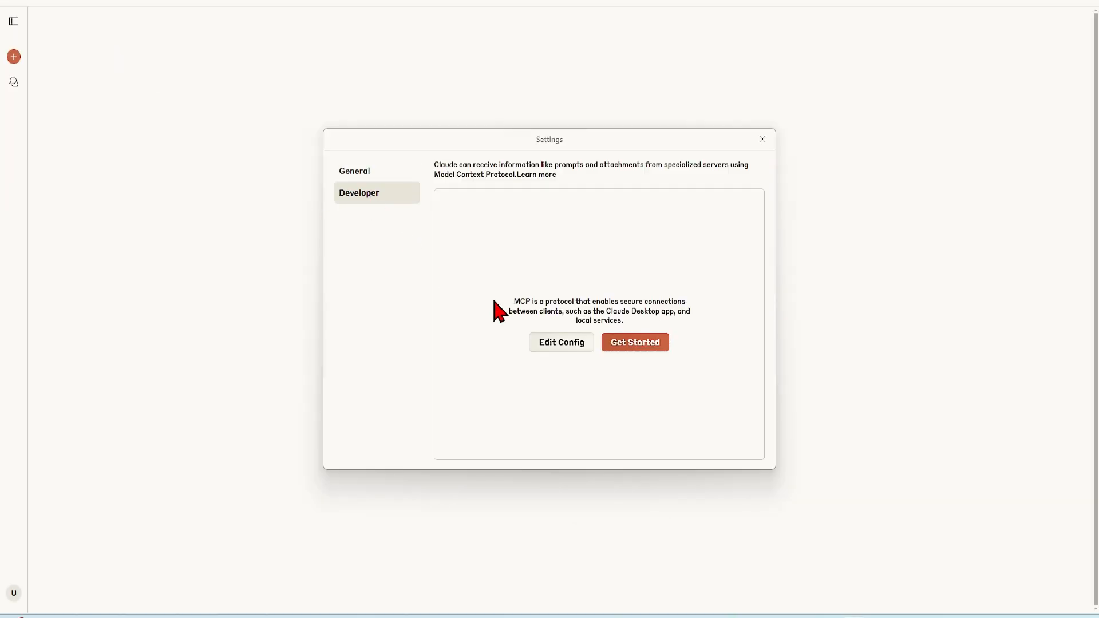
click(563, 343)
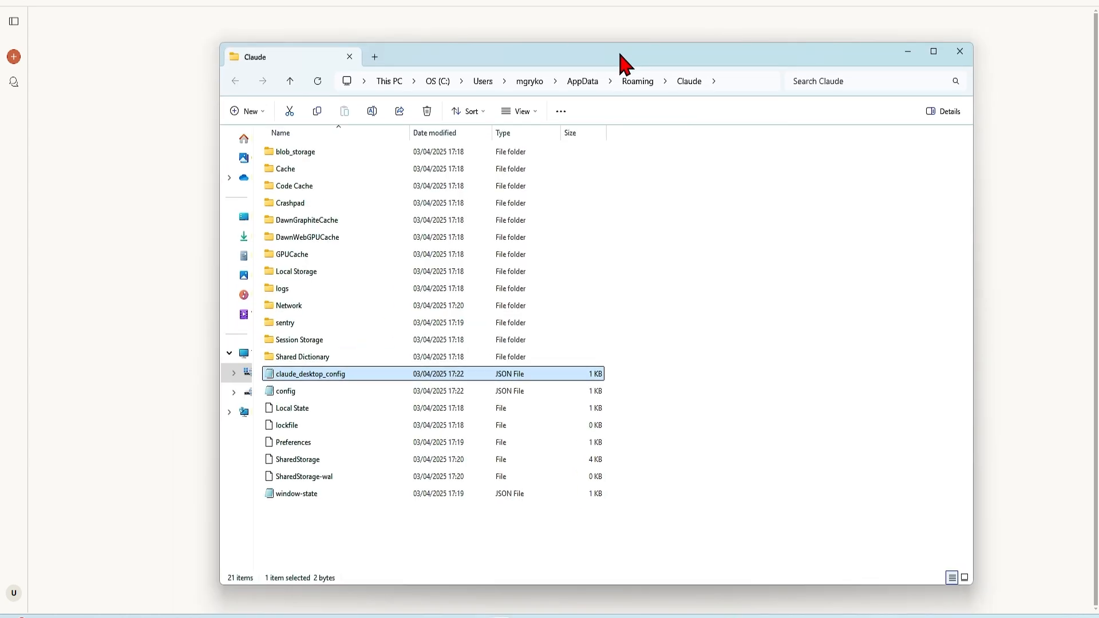
Open the claude_desktop_config file from the Claude folder in Visual Studio Code
drag(624, 62, 644, 37)
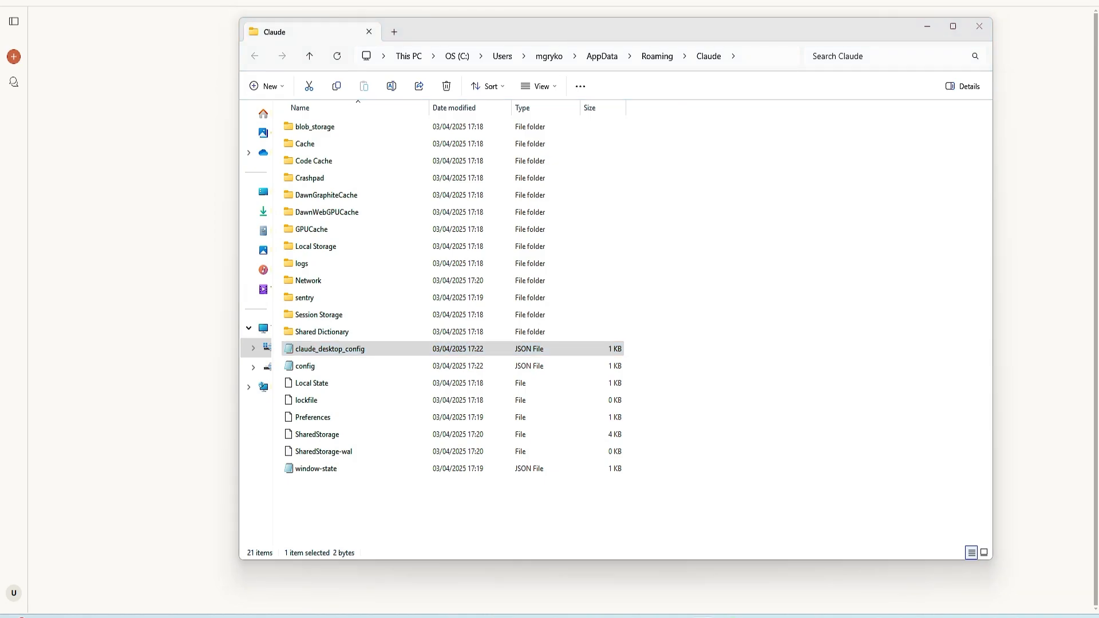
click(386, 350)
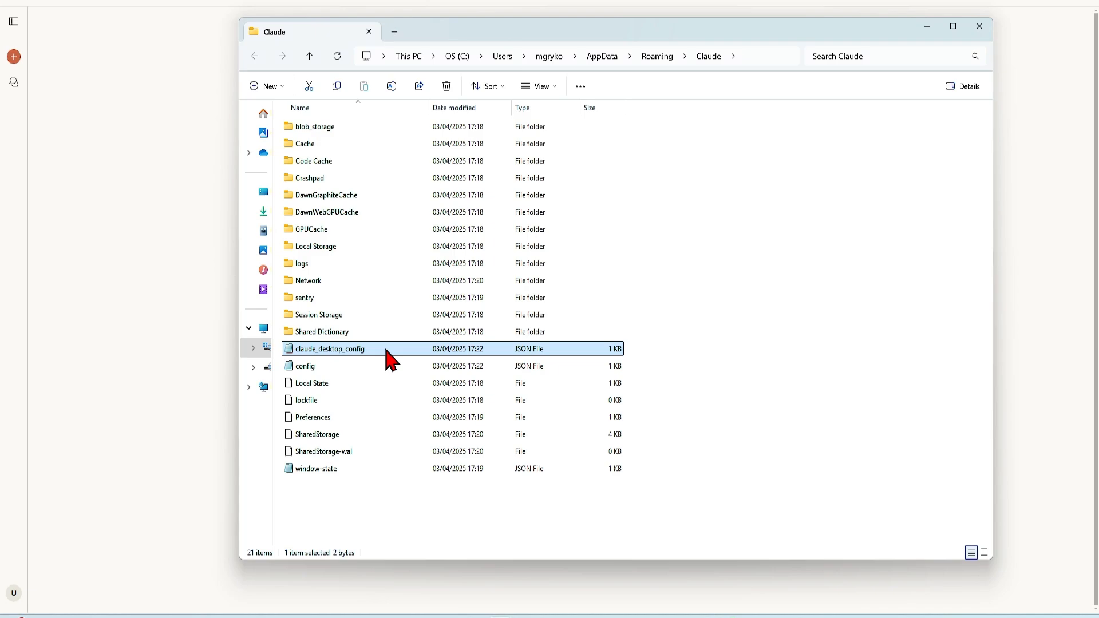
right_click(387, 358)
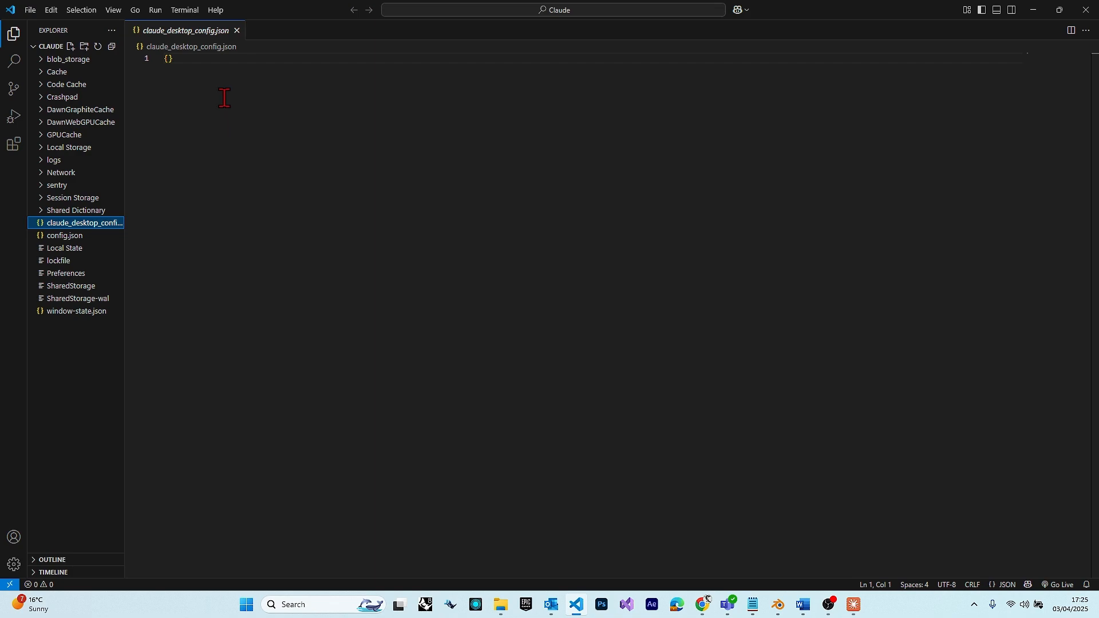
Replace the contents of claude_desktop_config.json with the mcpServers entry for blender, using command "uvx" and argument "blender-mcp"
click(190, 60)
key(ctrl+a)
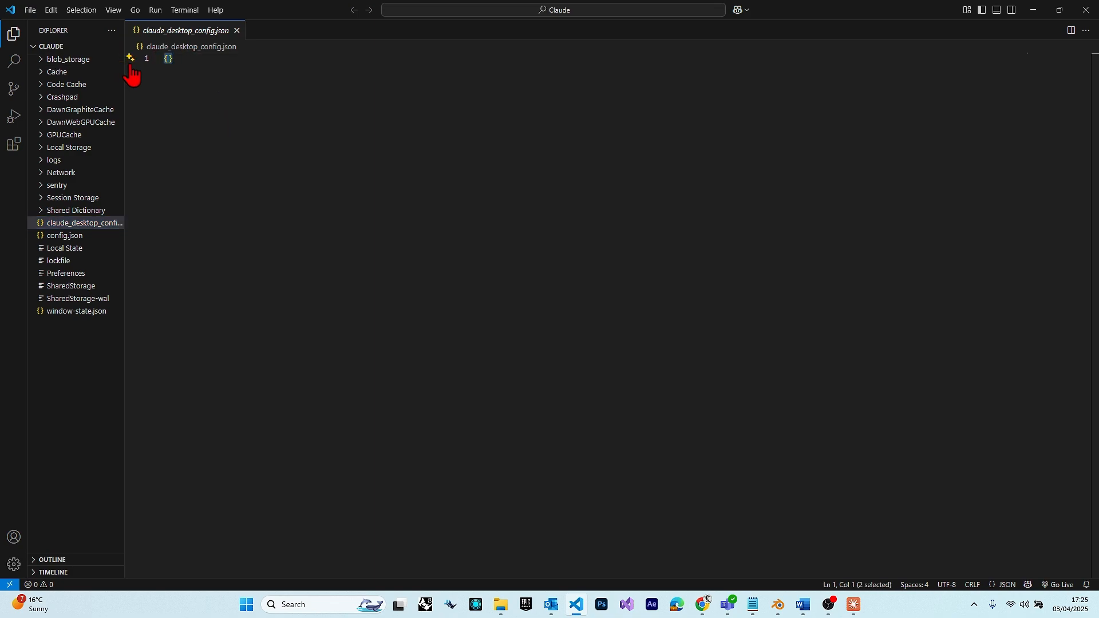
text({     "mcpServers": {         "blender": {             "command": "uvx",             "args": [                 "blender-mcp"             ]         }     } })
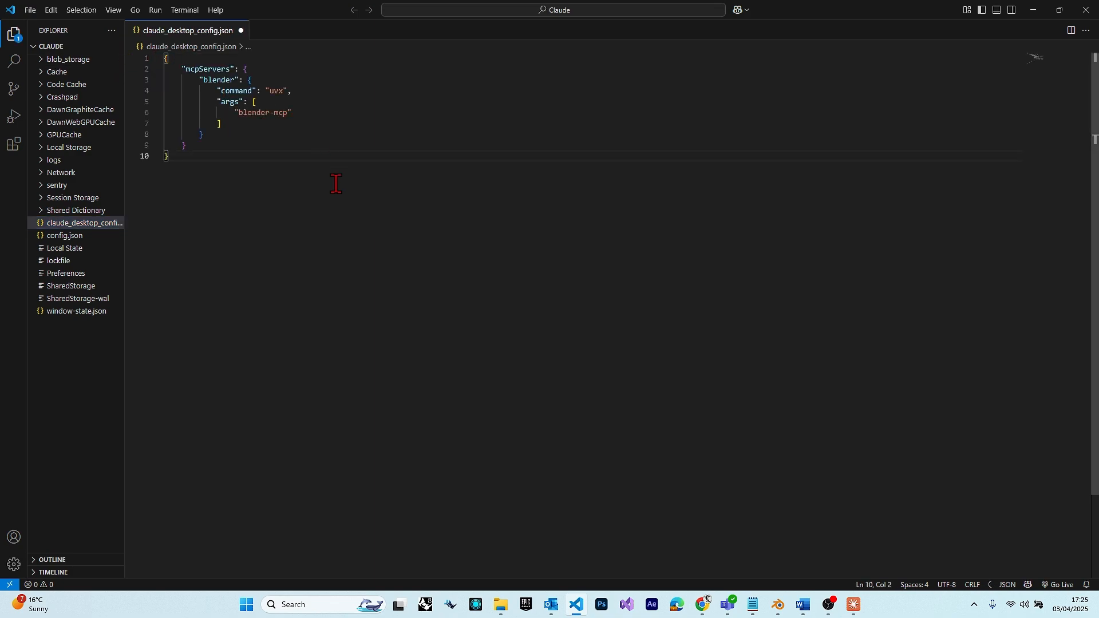
key(ctrl+v)
key(ctrl+v)
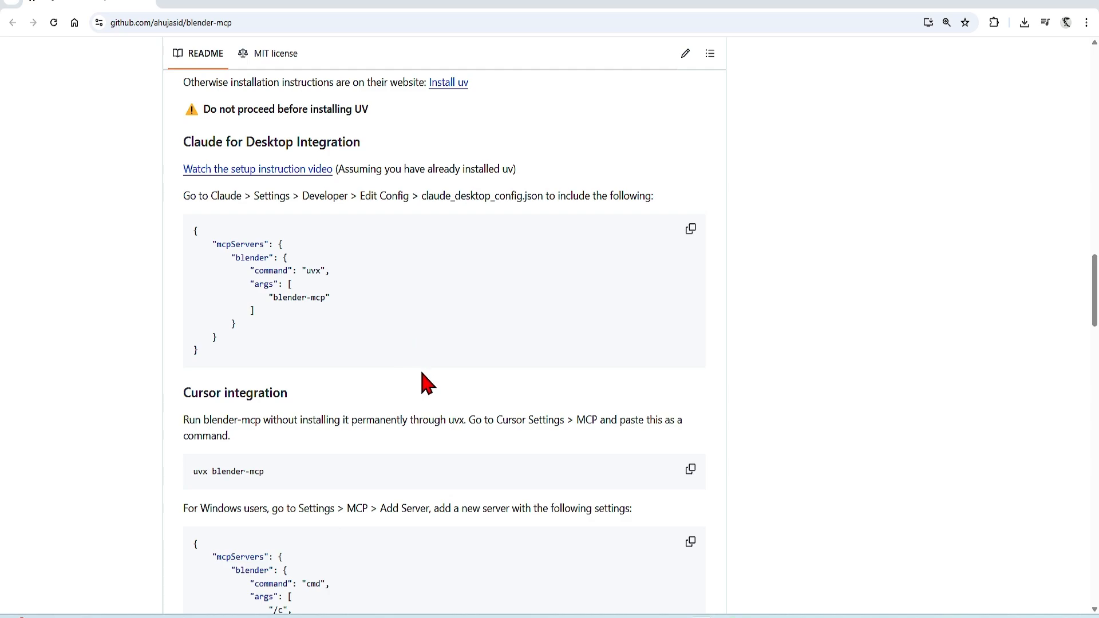
Check the installation prerequisites in the blender-mcp README and the Python downloads page in the browser
scroll(422, 375, up, 7)
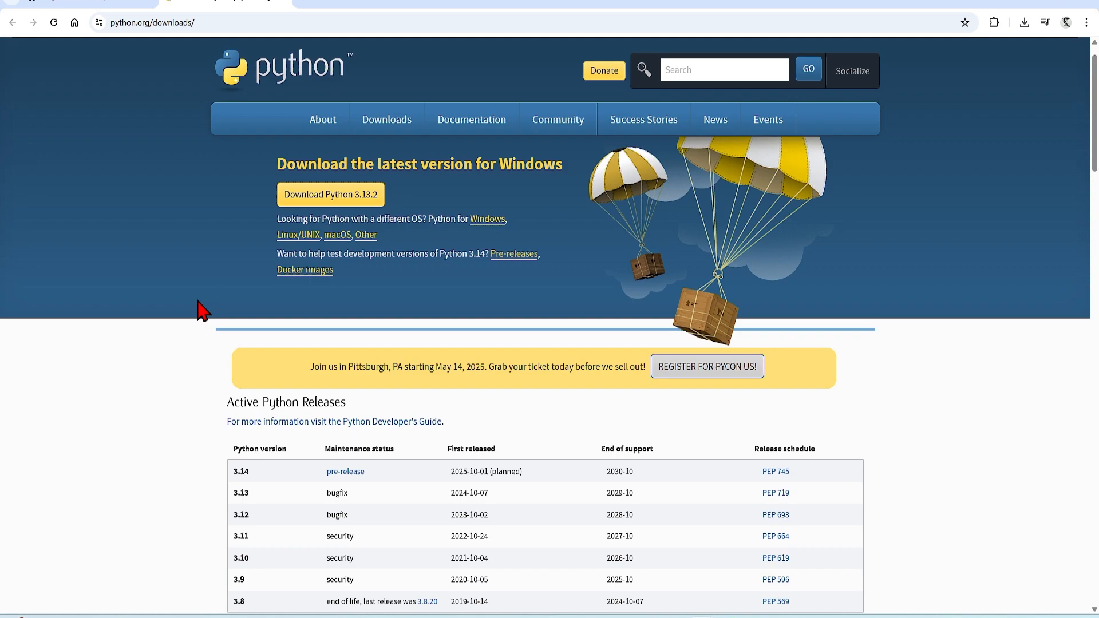
scroll(202, 311, down, 1)
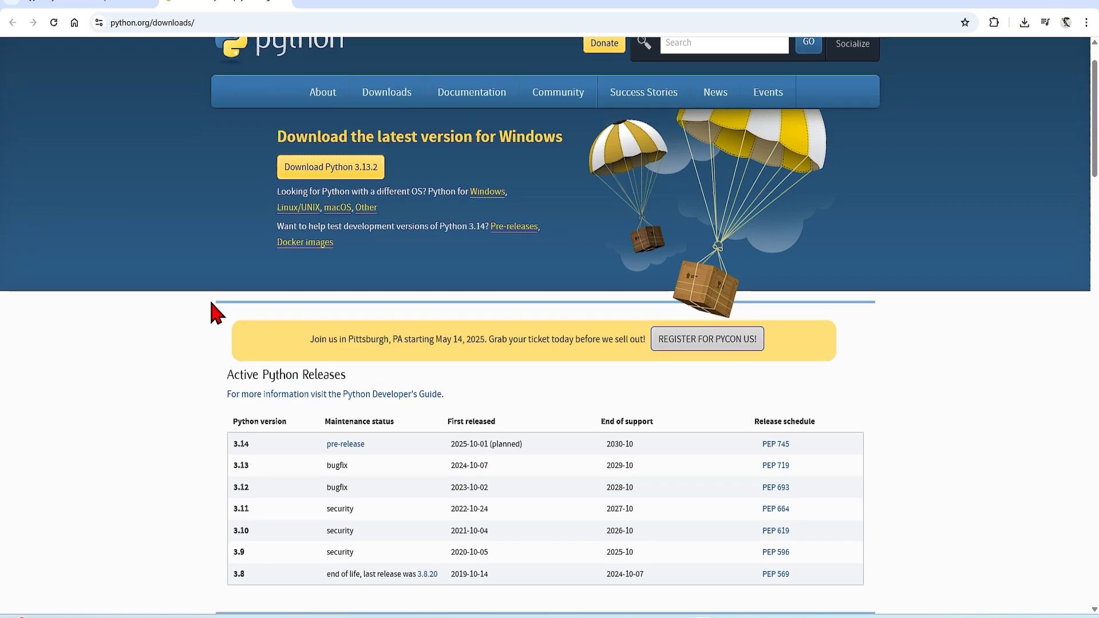
scroll(210, 303, up, 2)
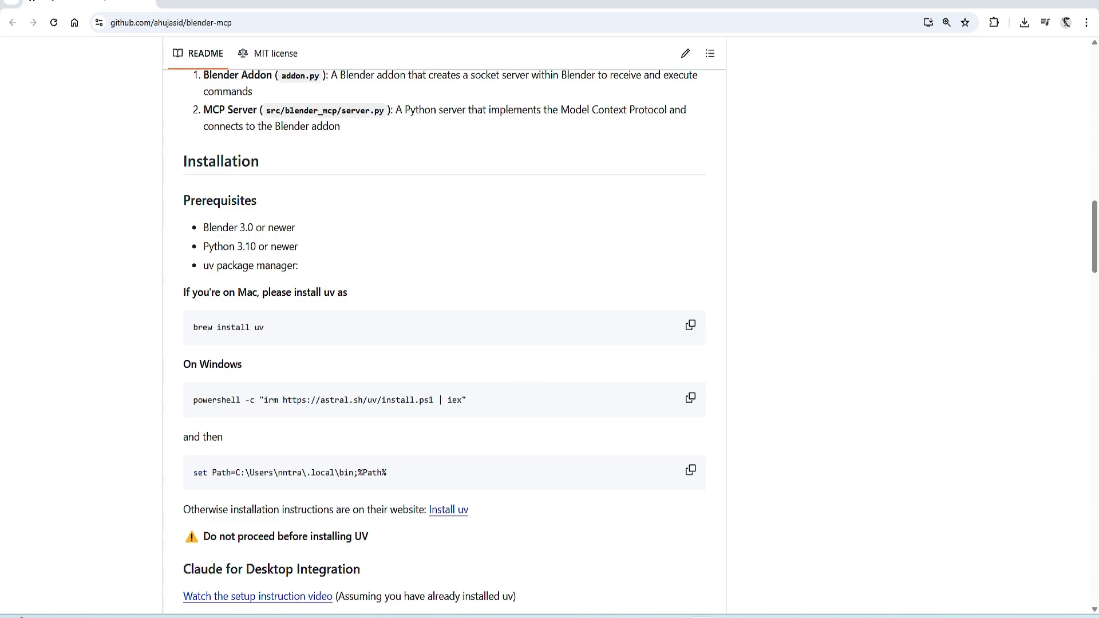
Open a Windows Command Prompt and enter a pip command
text(cmd)
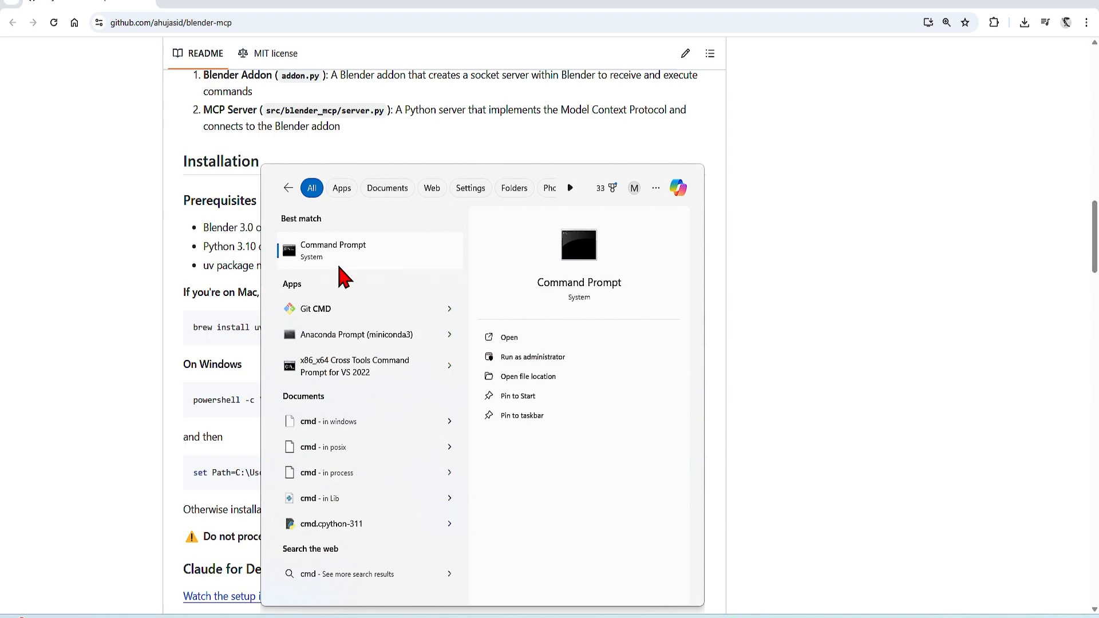
click(339, 250)
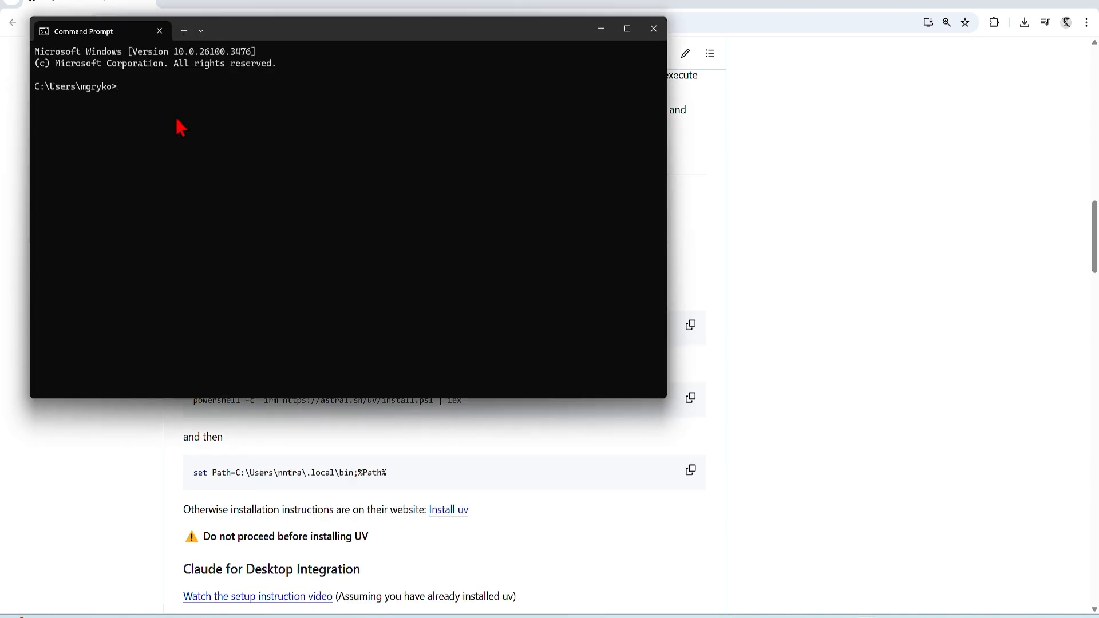
text(pip)
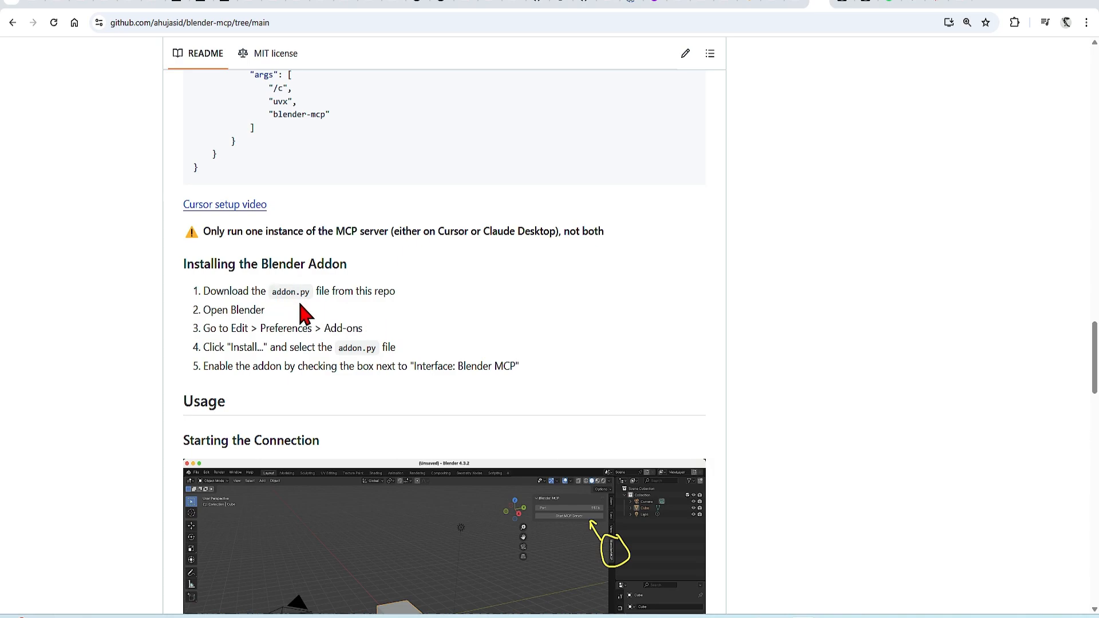
Open addon.py in the blender-mcp GitHub repository and download the raw file
scroll(750, 319, up, 20)
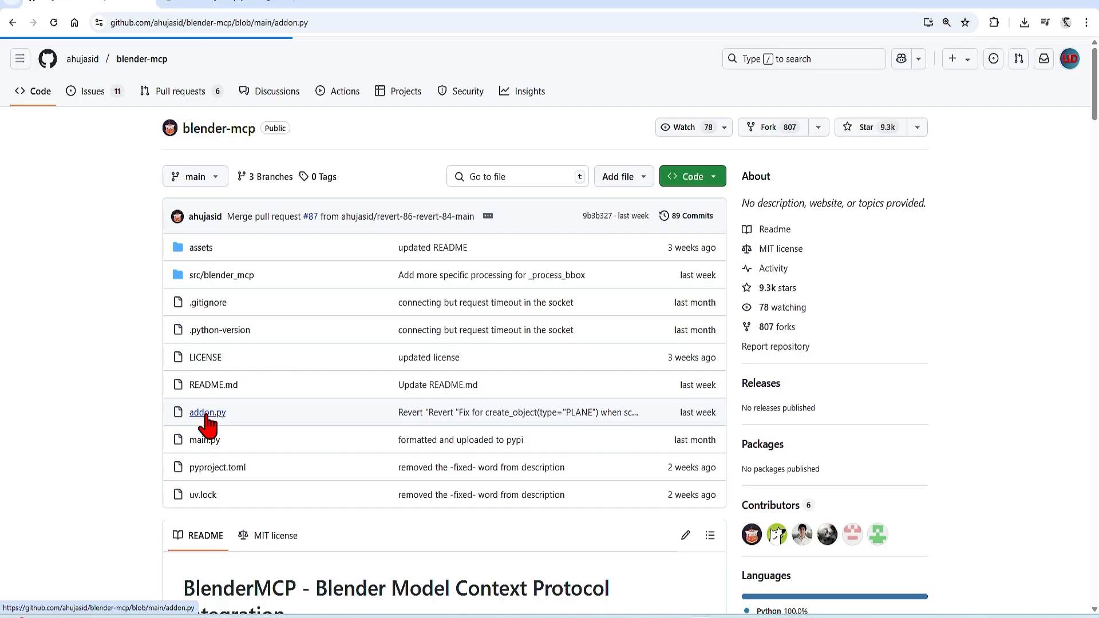
click(207, 416)
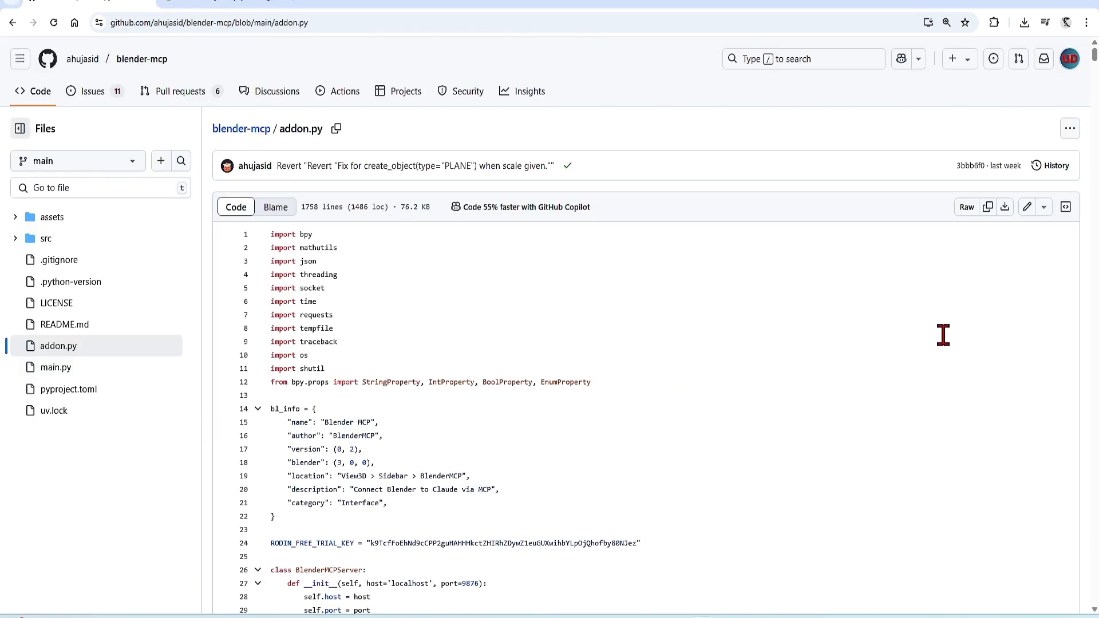
click(1006, 216)
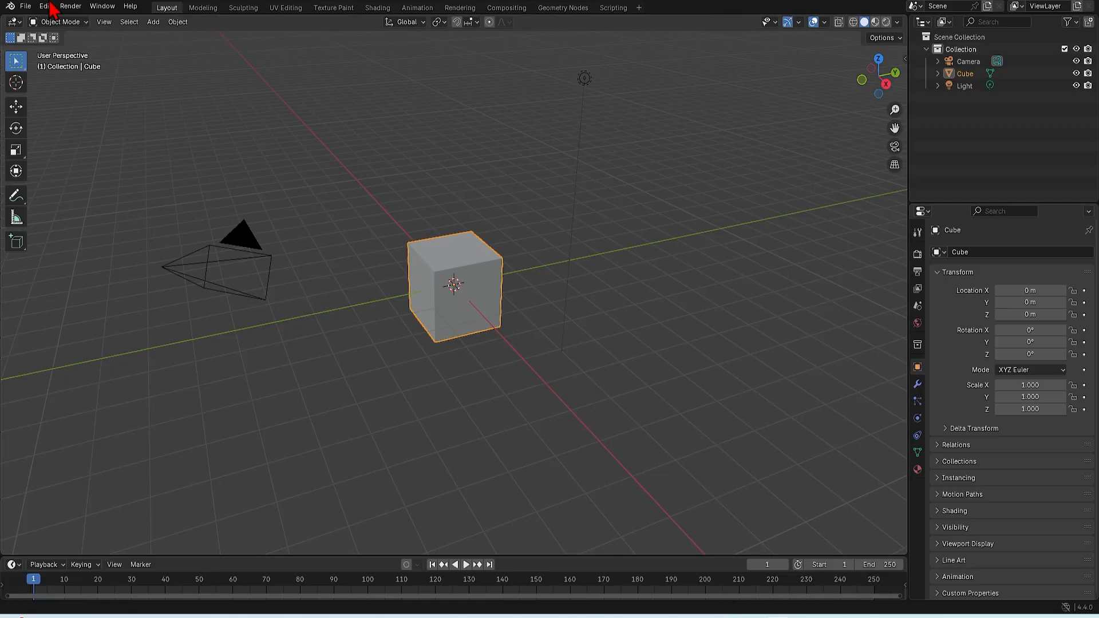
In Blender, install the downloaded blender-mcp addon.py from disk as an add-on, with Blender MCP enabled, and close the preferences
click(45, 7)
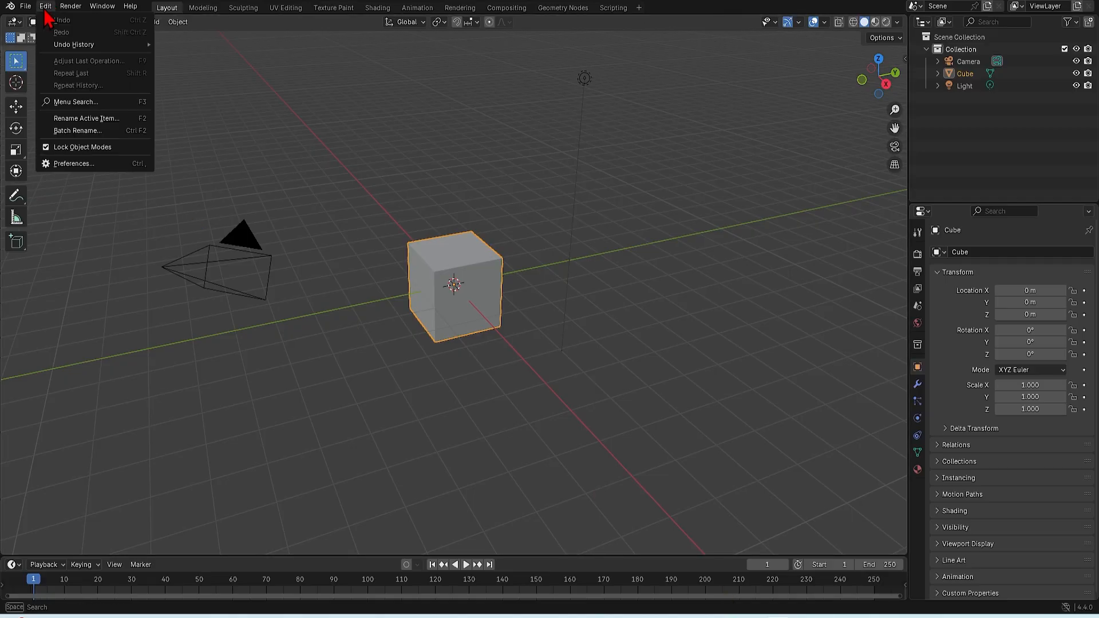
click(69, 164)
click(20, 122)
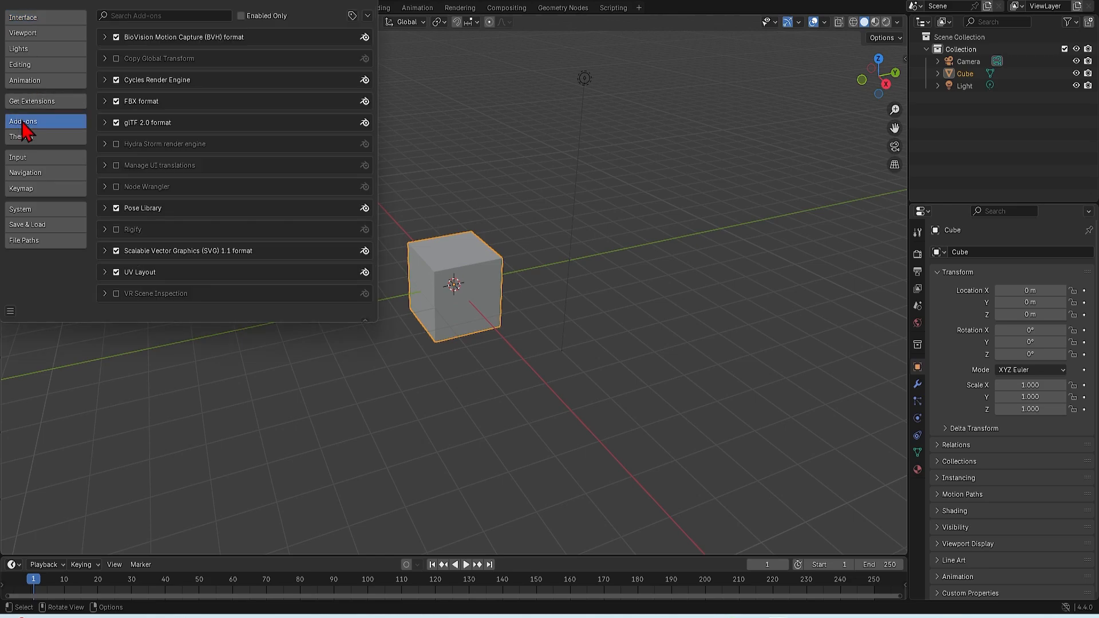
click(367, 16)
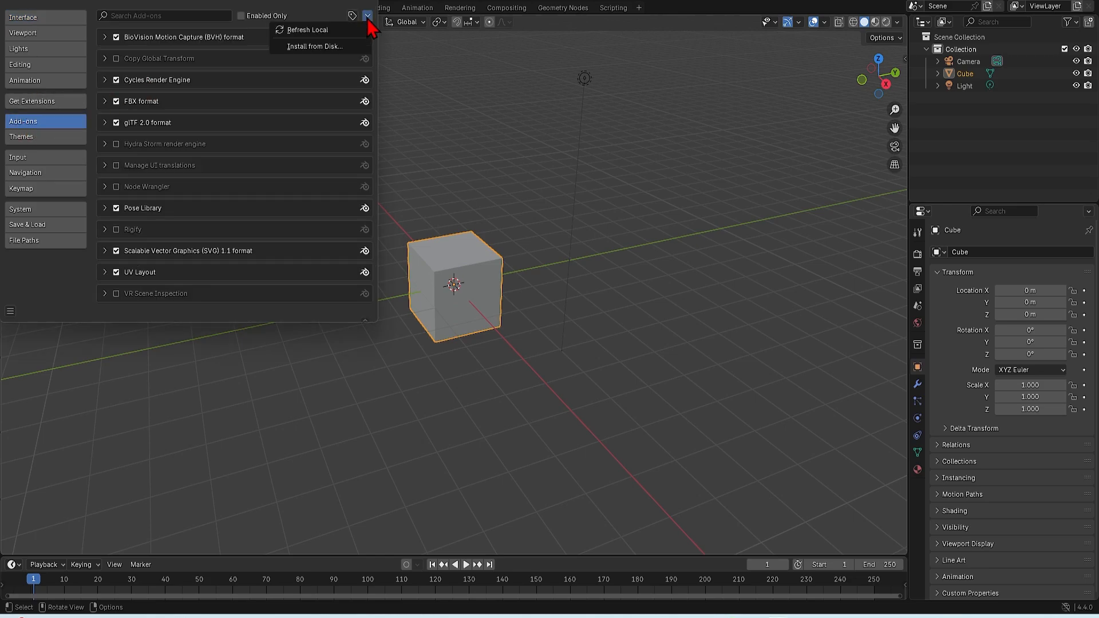
click(314, 48)
click(485, 339)
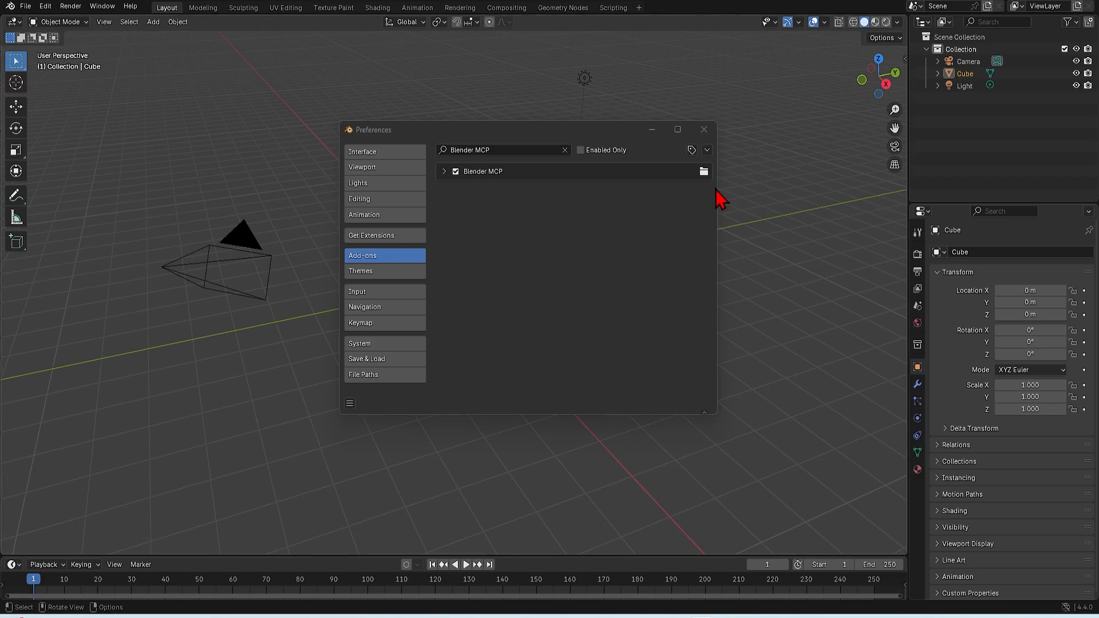
click(708, 132)
Show the BlenderMCP settings in the 3D viewport sidebar and start the MCP server on port 9876
key(n)
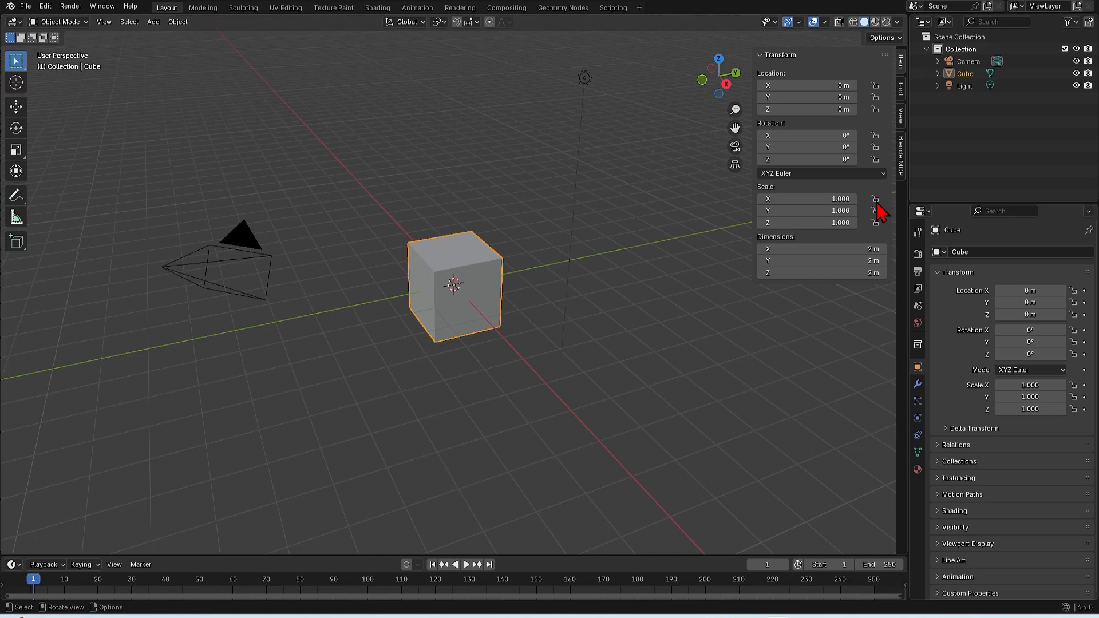
click(901, 163)
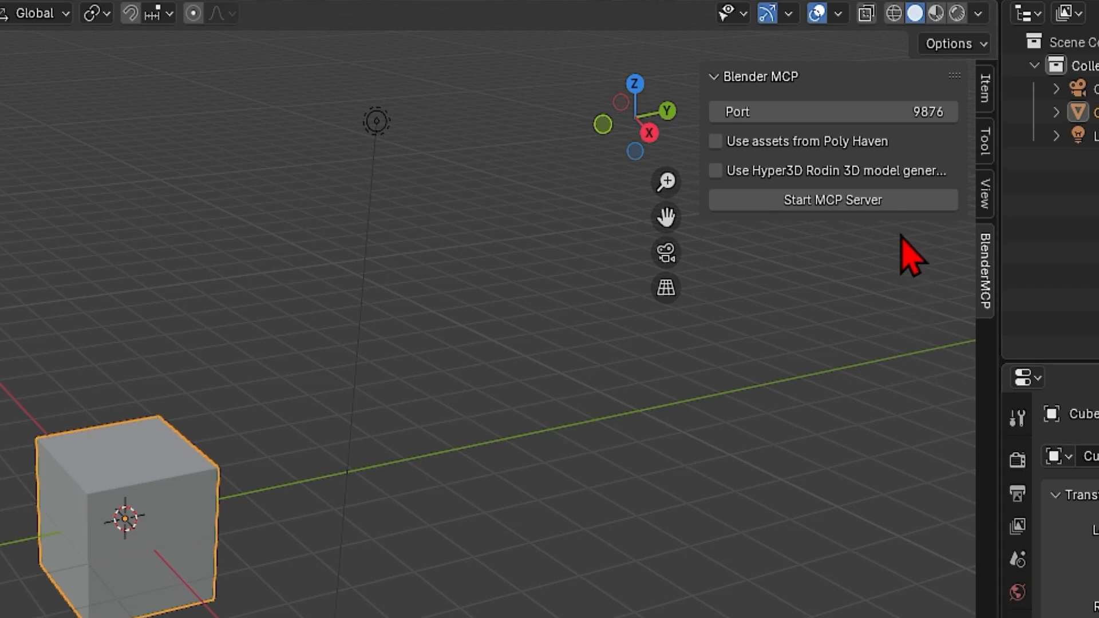
click(892, 207)
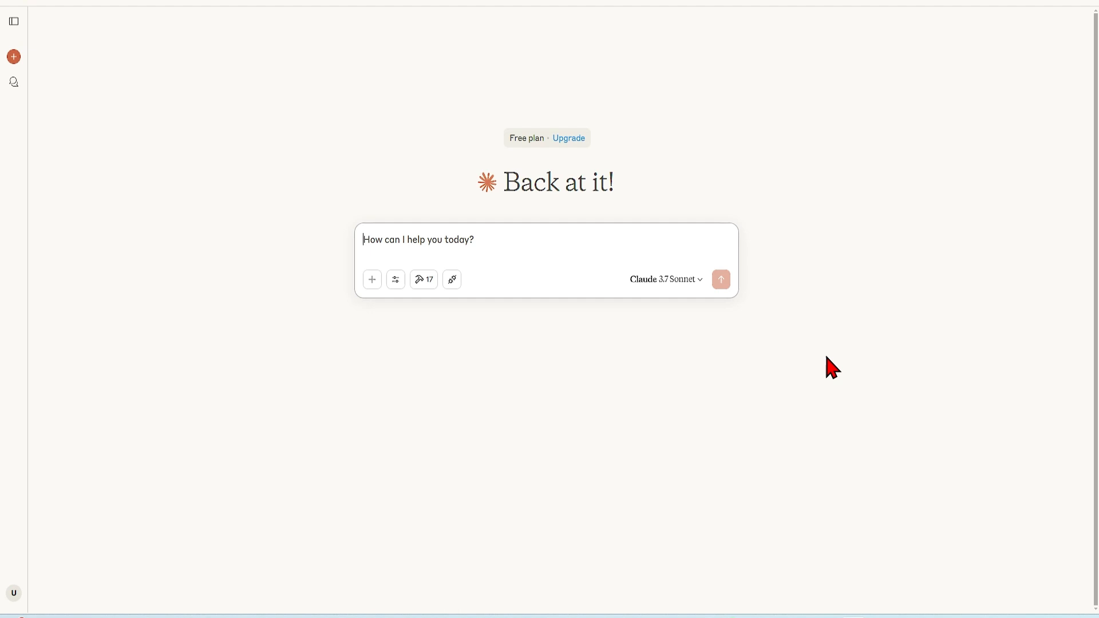
Switch to Claude Desktop and resize its window to a tall, narrow shape beside the Blender viewport
drag(887, 5, 387, 29)
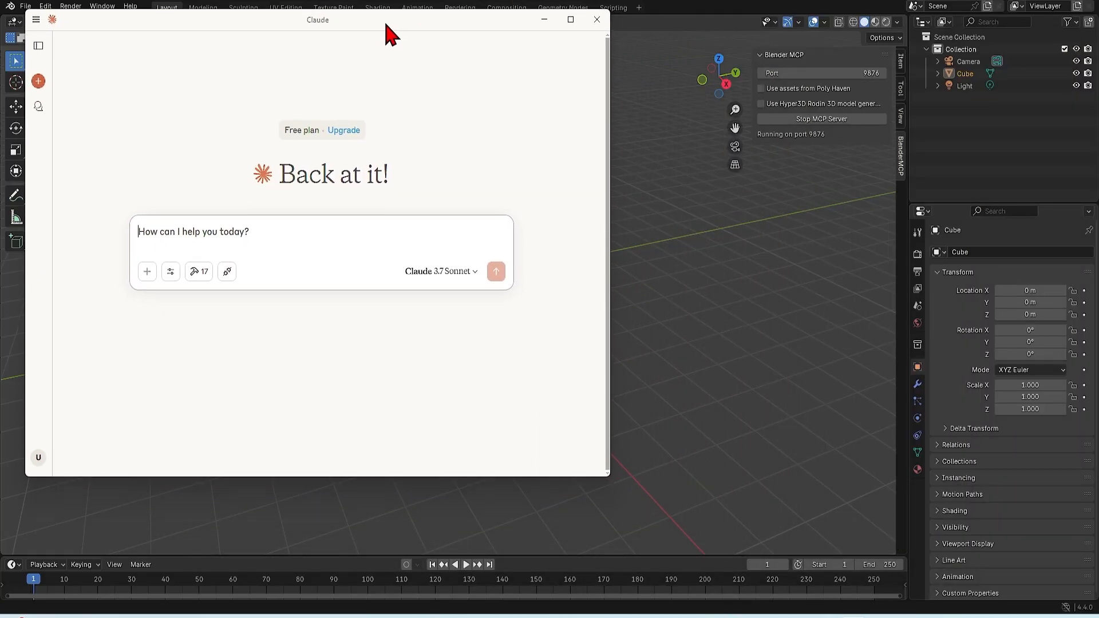
drag(608, 307, 366, 286)
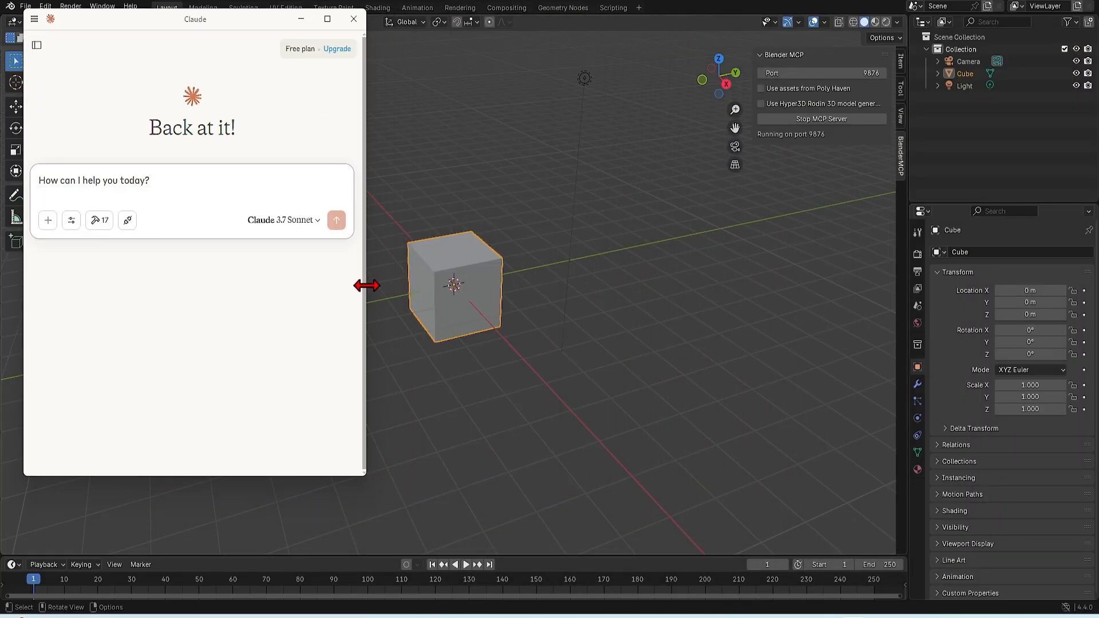
drag(326, 476, 317, 538)
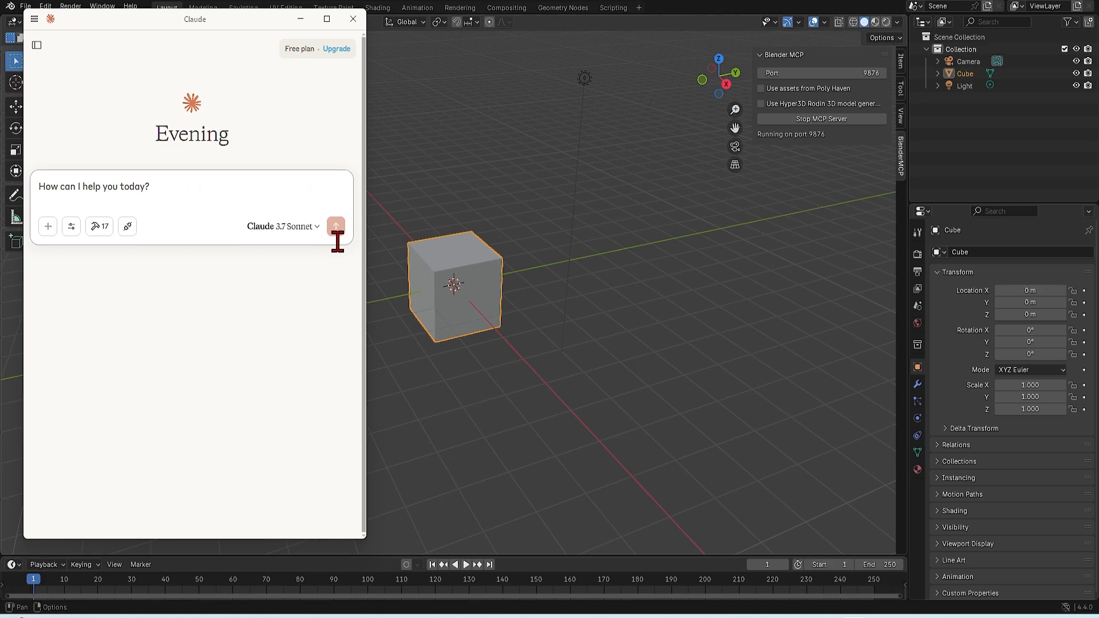
Check the installed MCP servers and the available integrations in Claude's context-sharing dialog
click(127, 226)
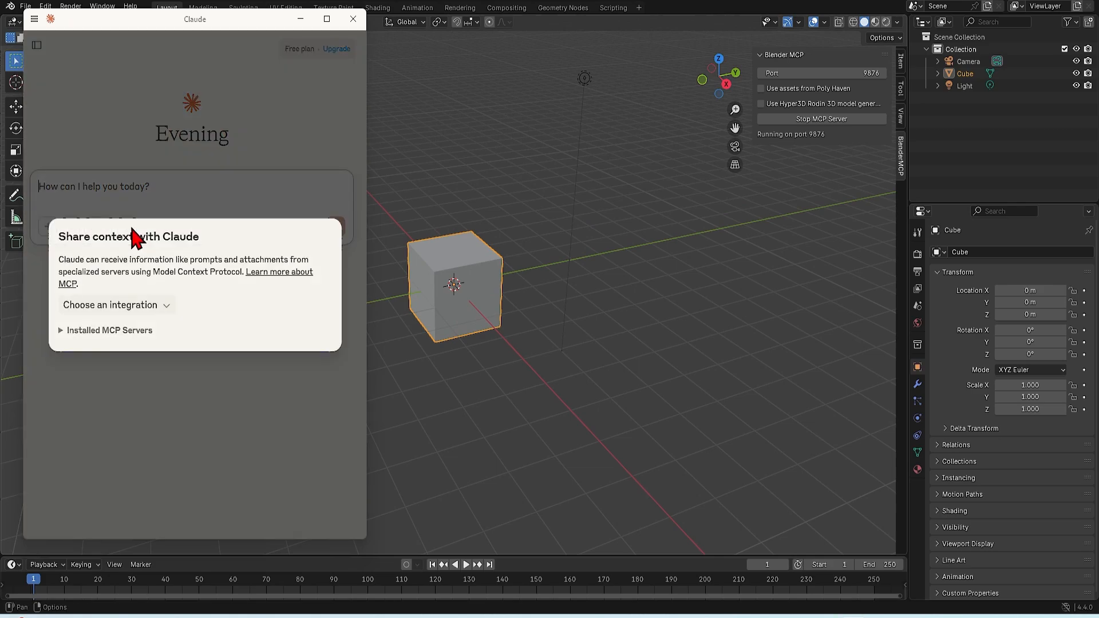
click(82, 332)
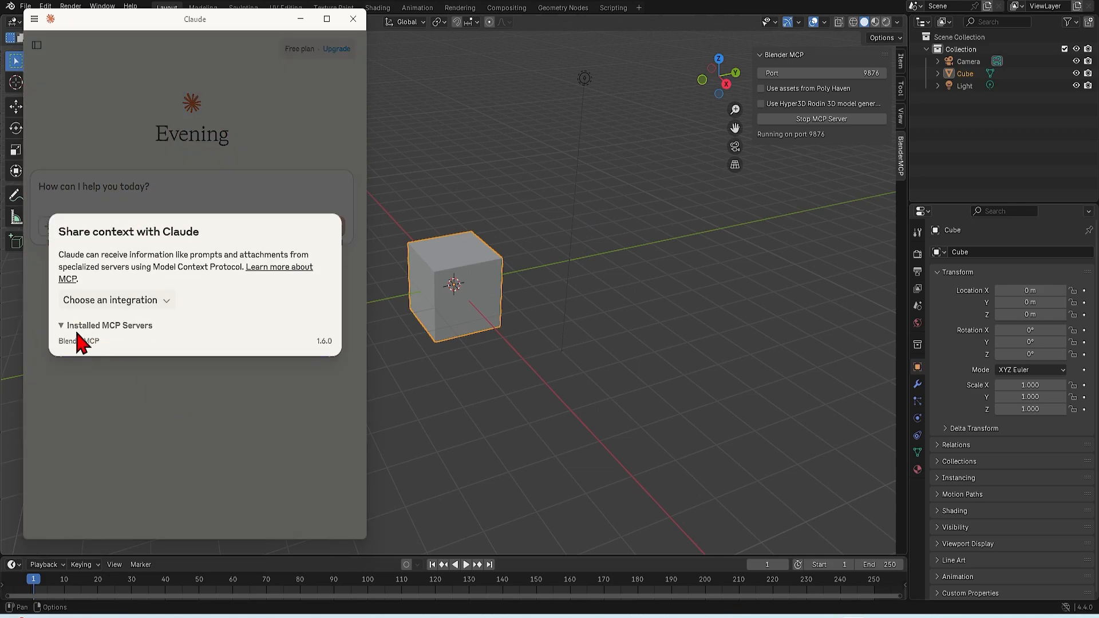
click(95, 300)
drag(115, 350, 192, 384)
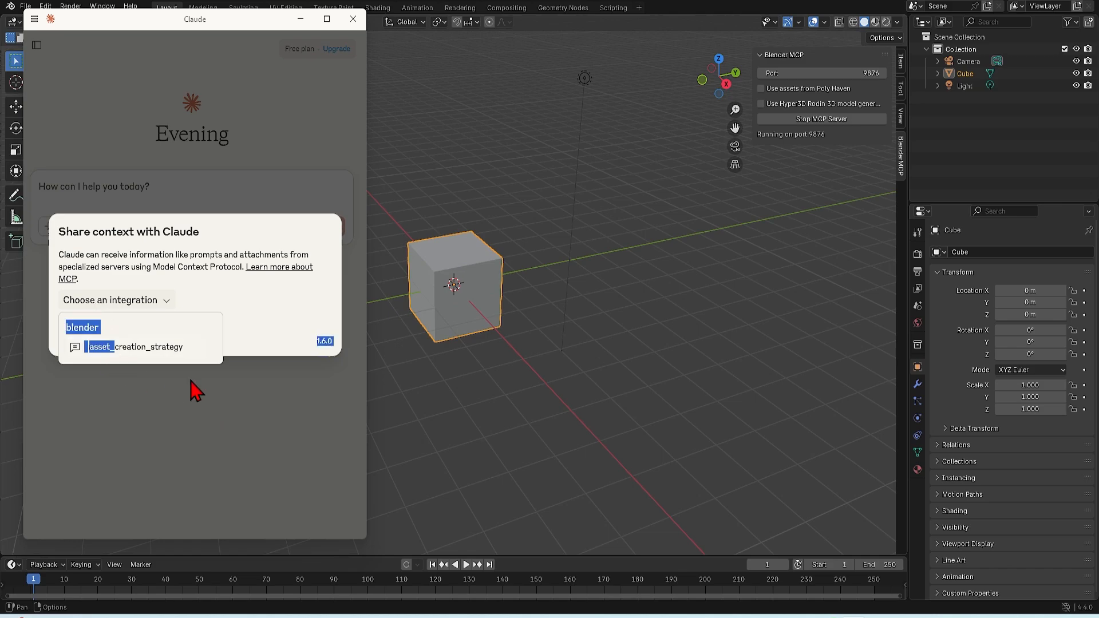
click(259, 329)
key(Escape)
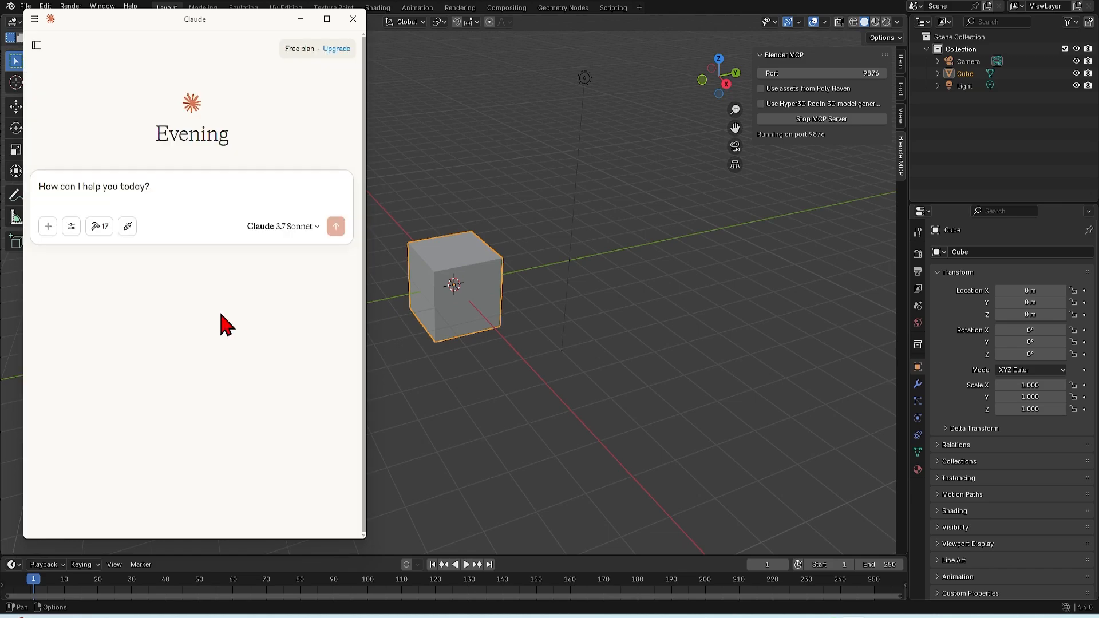
Read through the list of MCP tools that the blender server provides to Claude
click(101, 226)
scroll(280, 294, down, 3)
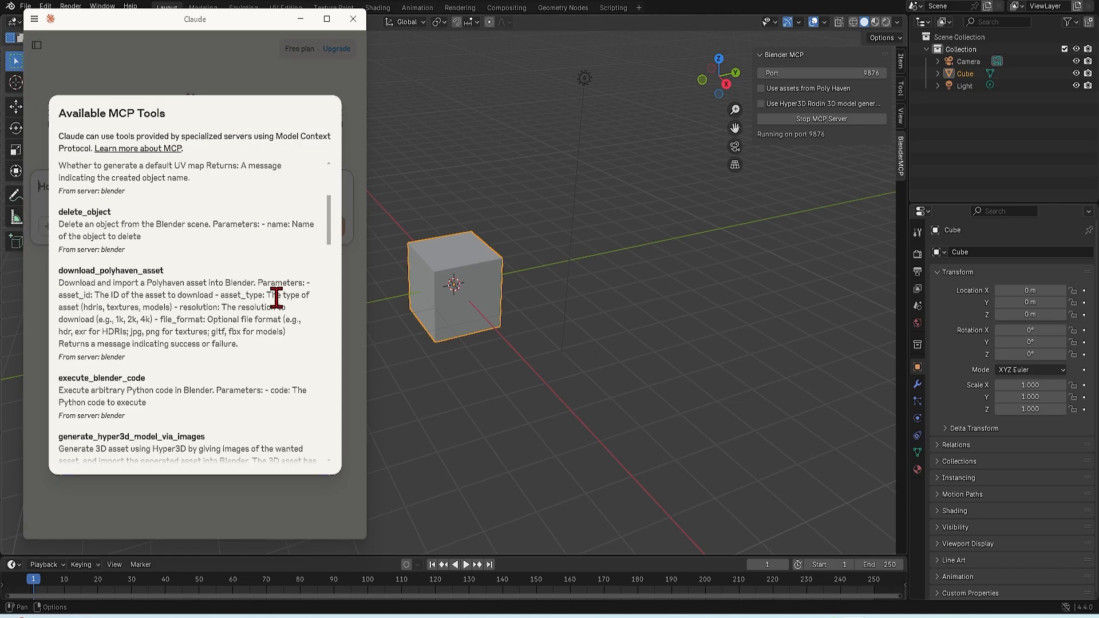
scroll(276, 297, down, 5)
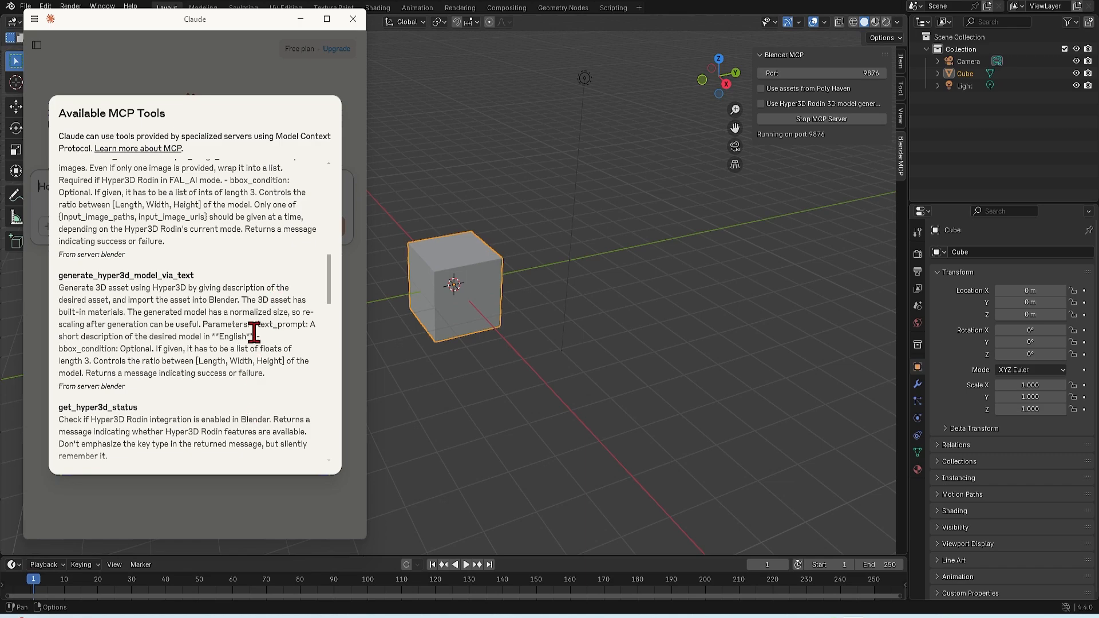
scroll(253, 332, down, 5)
key(Escape)
Send Claude the prompt "clear blender scene" and allow the get_scene_info and delete_object tools for this chat
text(clear blender scene)
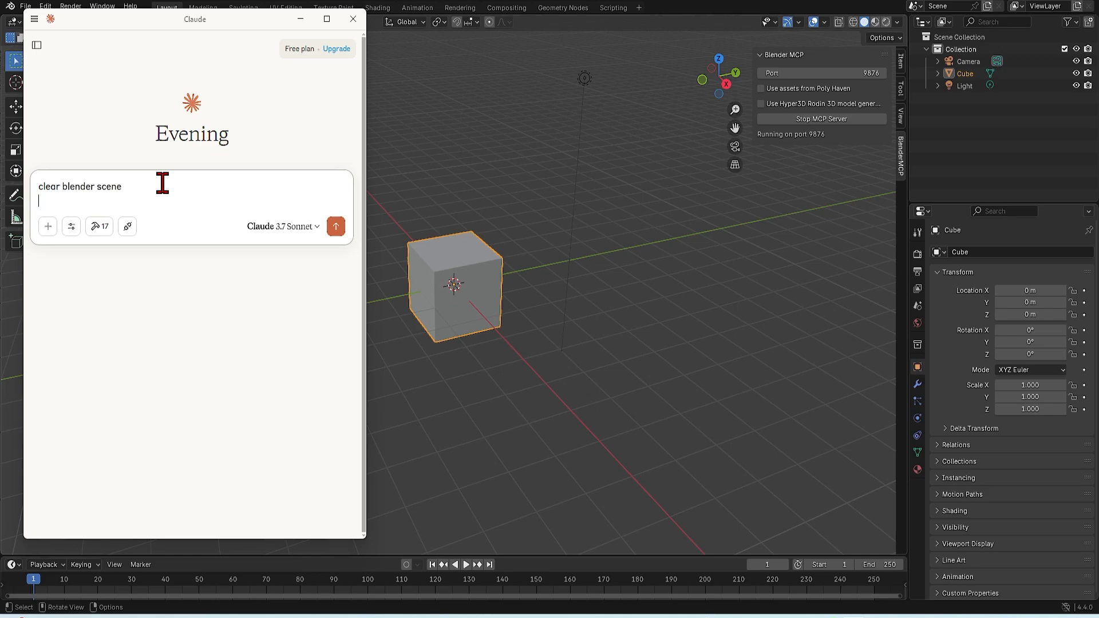
click(312, 227)
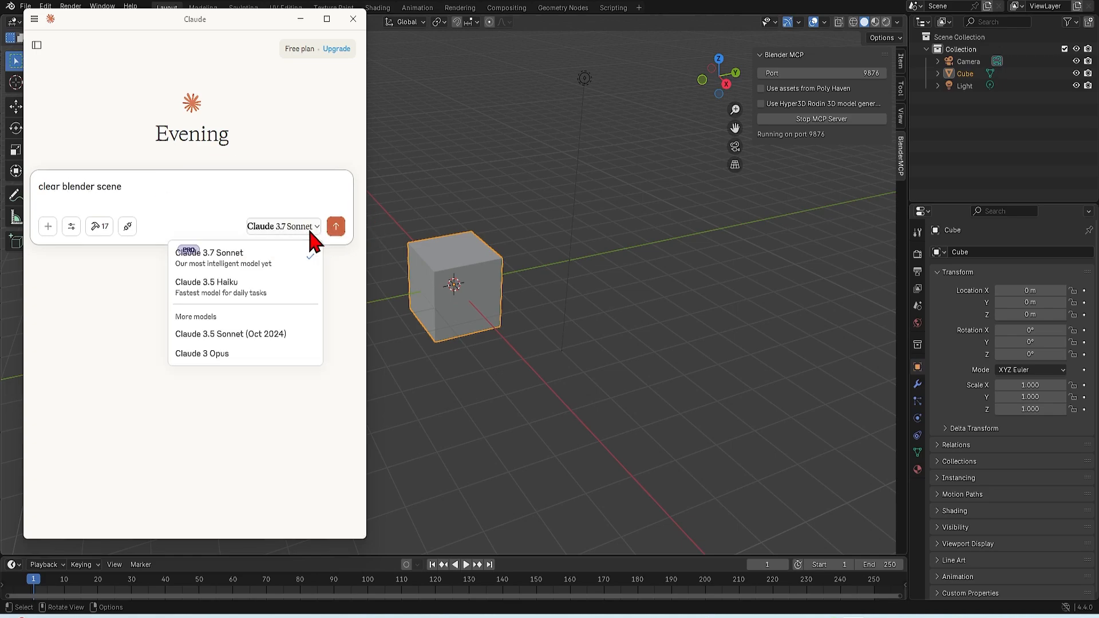
click(317, 158)
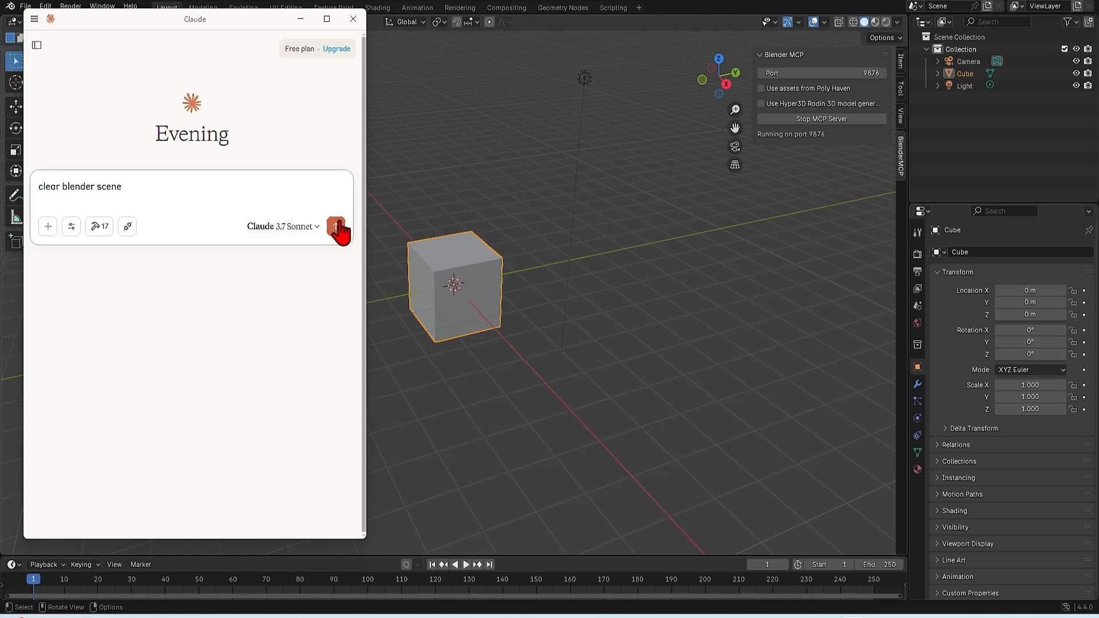
click(336, 227)
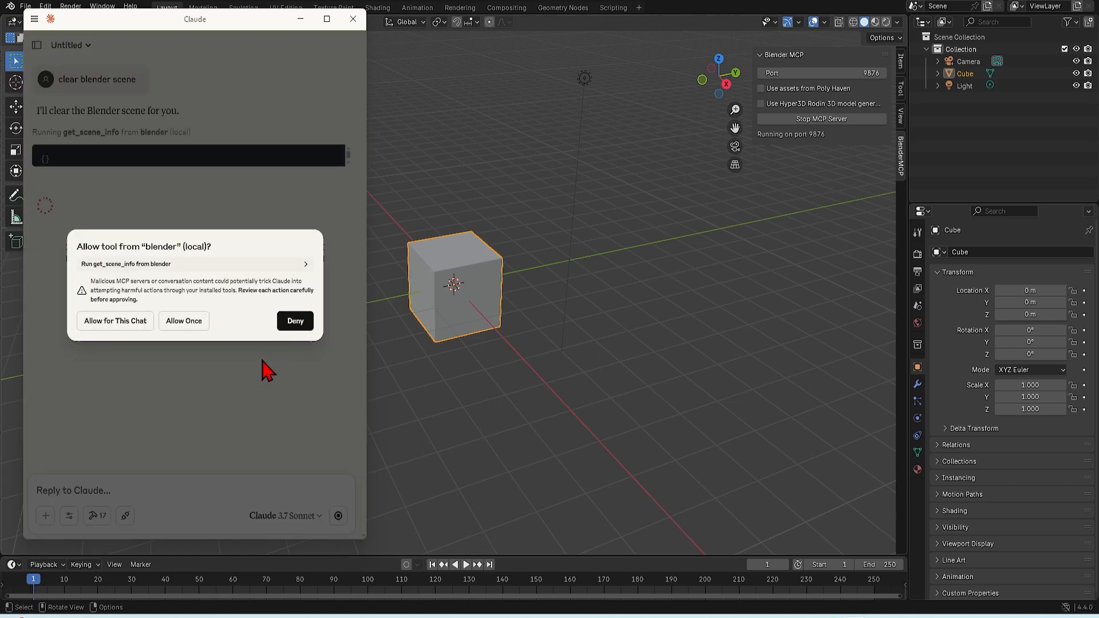
click(117, 327)
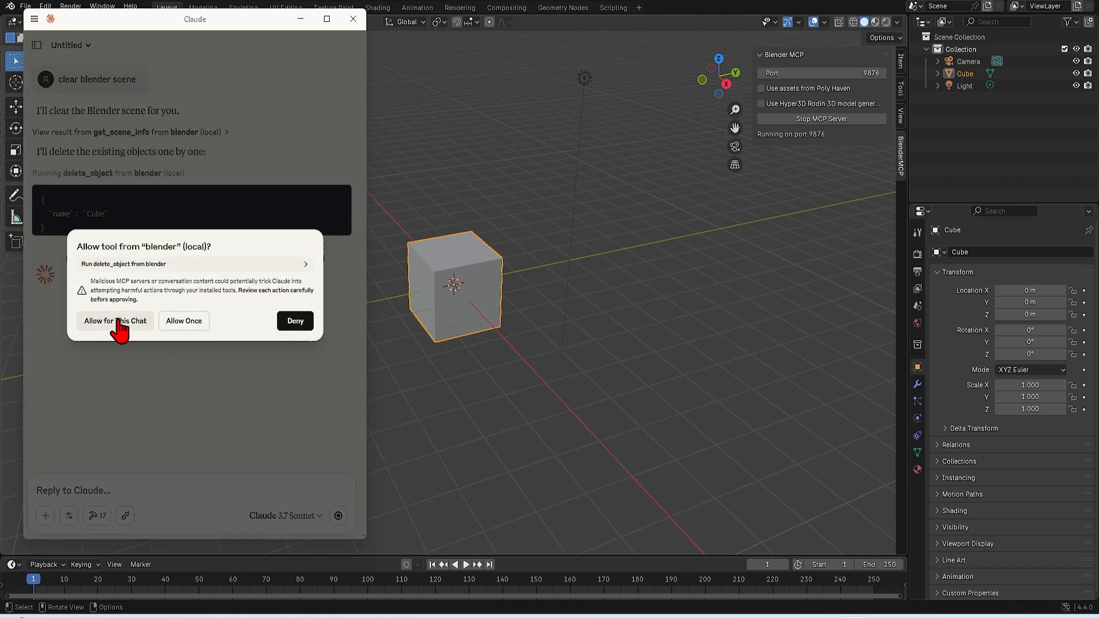
click(117, 322)
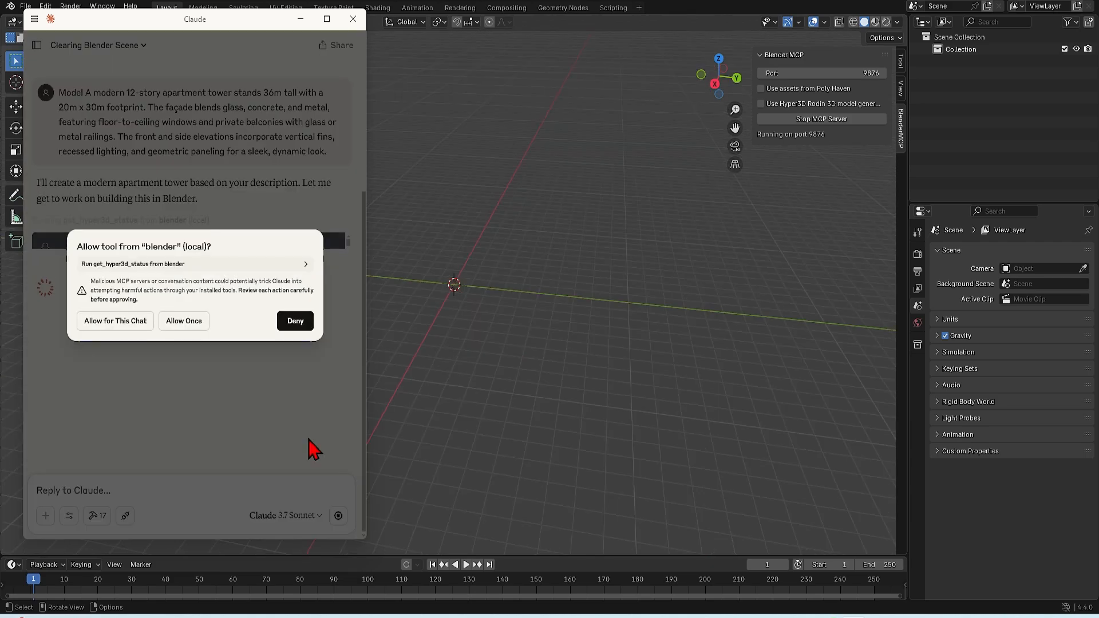
Allow get_hyper3d_status, create_object and set_material for this chat so Claude can model the 12-story apartment tower
click(118, 322)
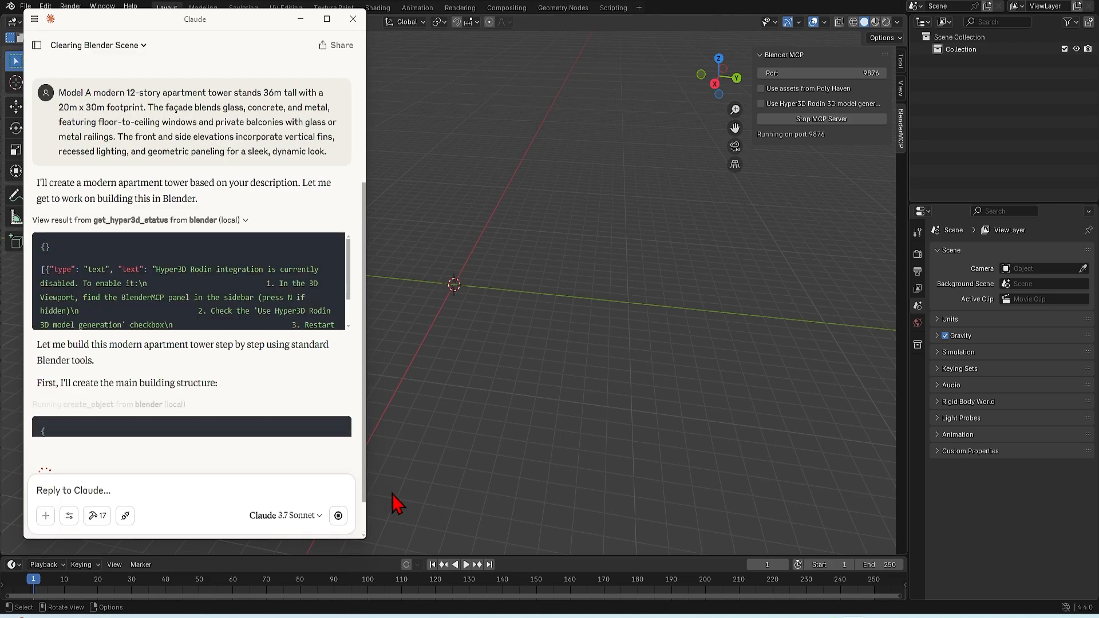
click(115, 321)
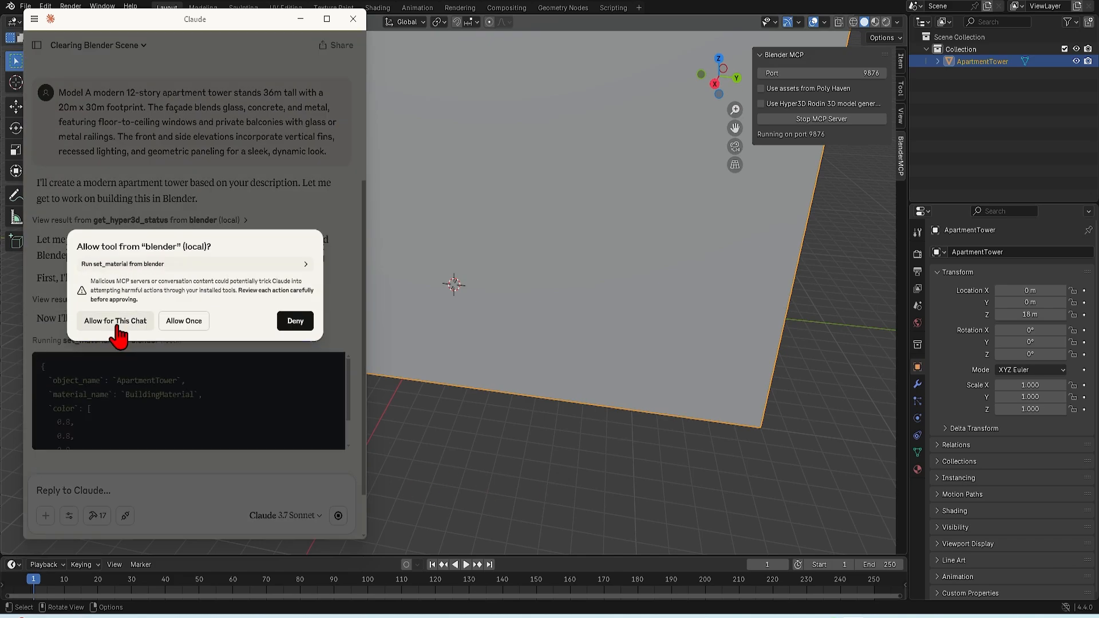
click(115, 321)
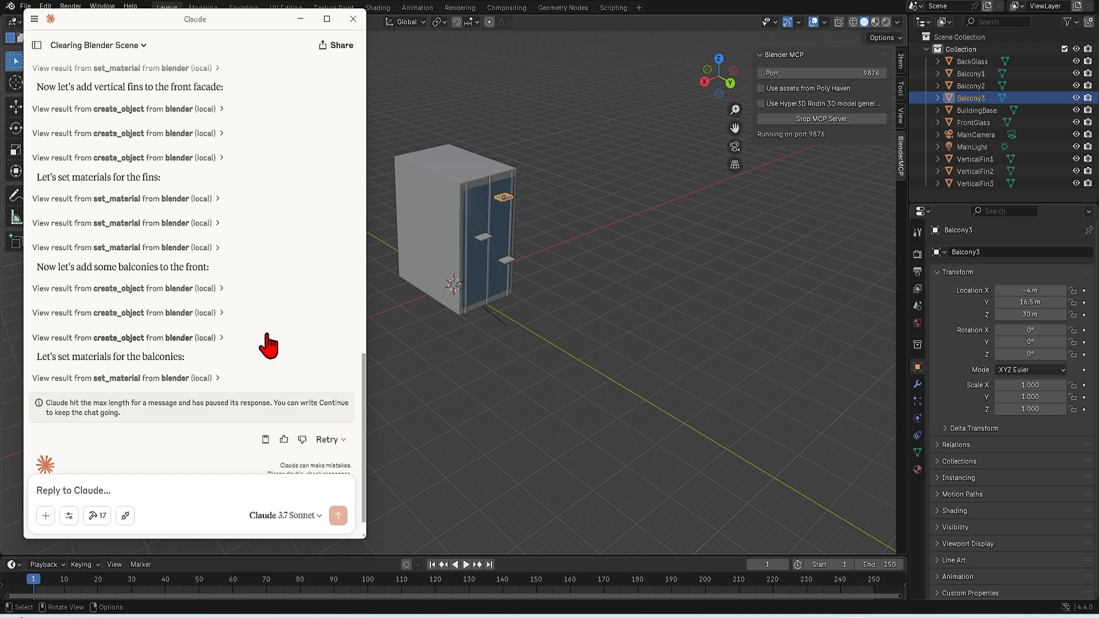
Examine Claude's log of modelling actions and the tower's front glass, balconies and vertical fins in the Blender scene
scroll(239, 367, down, 1)
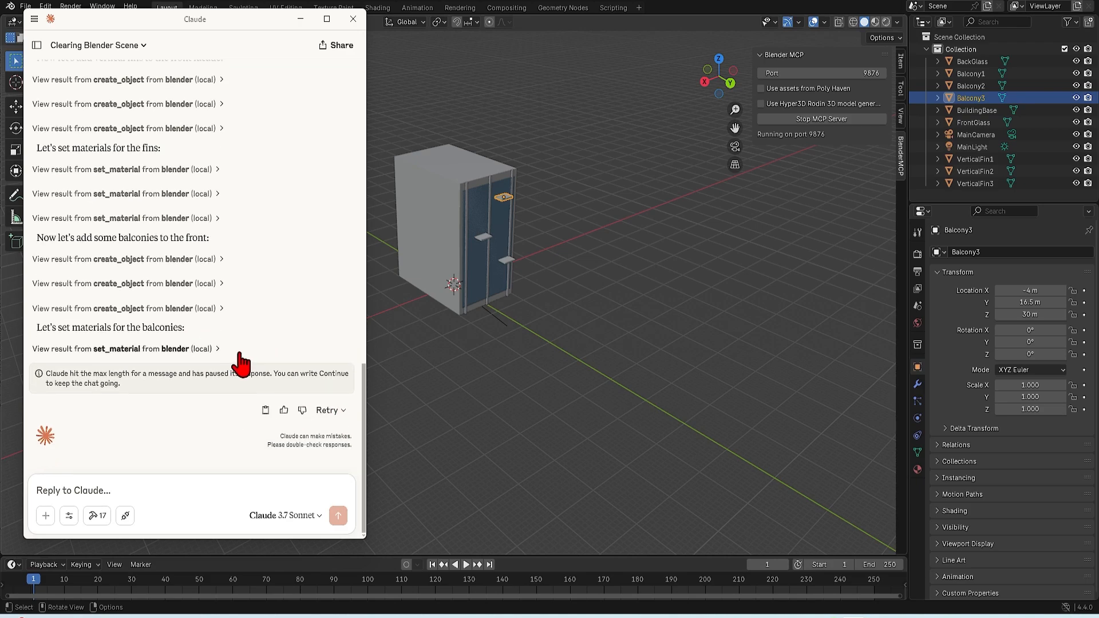
scroll(256, 376, up, 4)
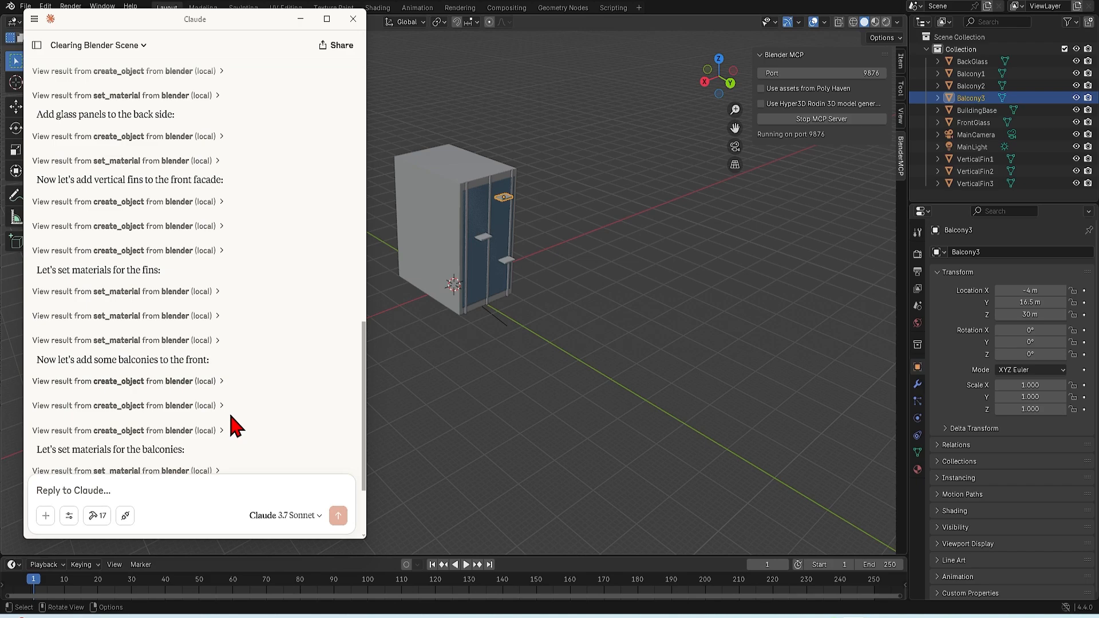
scroll(441, 231, up, 4)
scroll(547, 181, down, 3)
scroll(556, 123, up, 2)
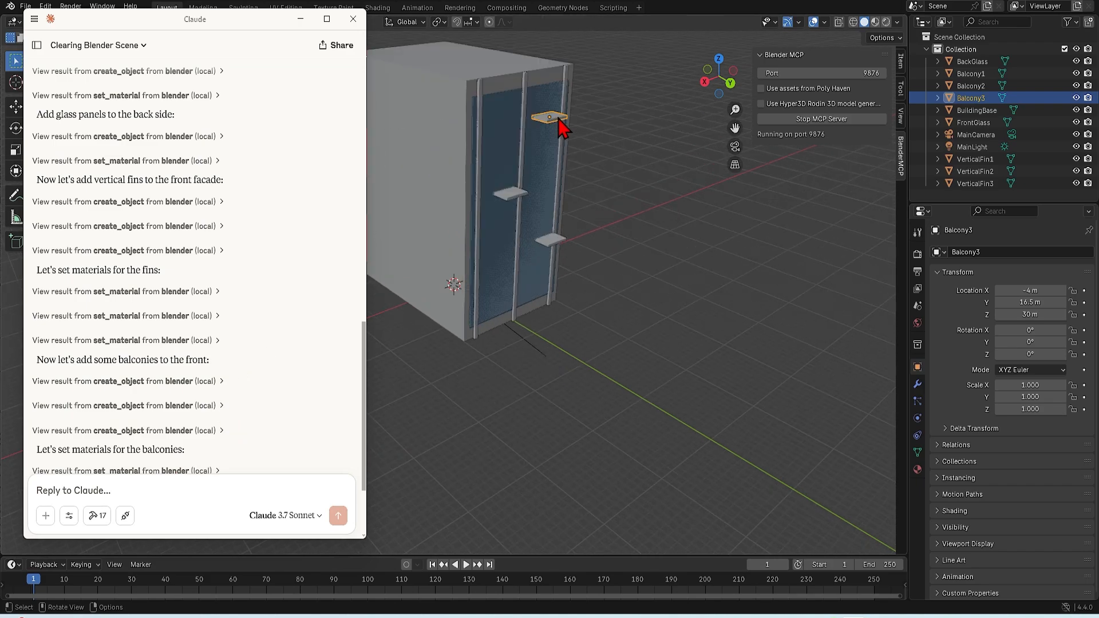
click(497, 150)
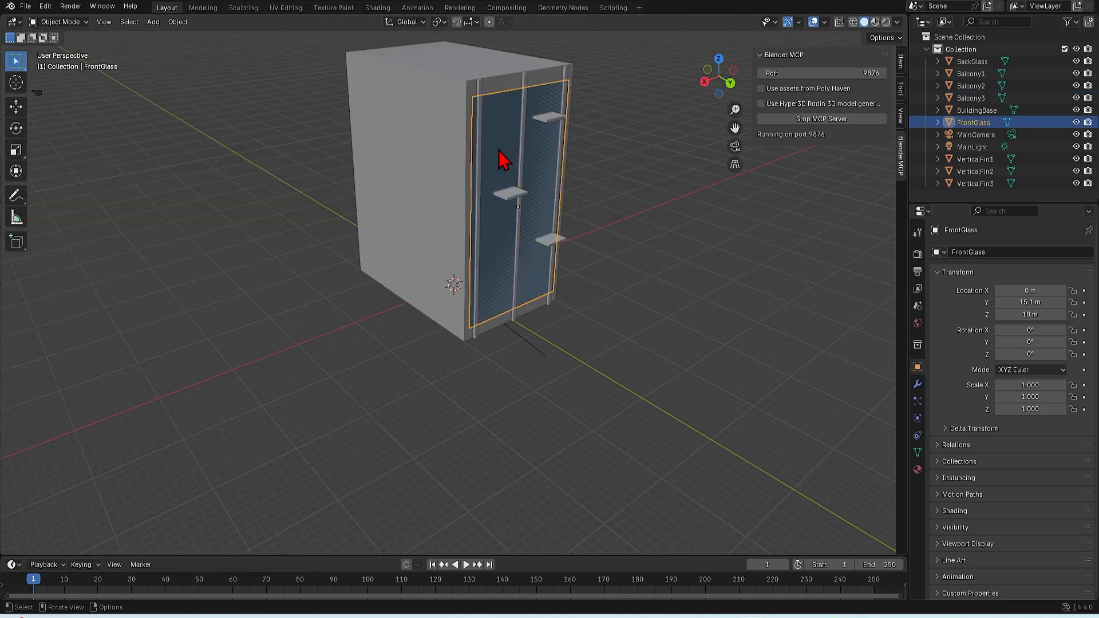
click(510, 193)
click(551, 241)
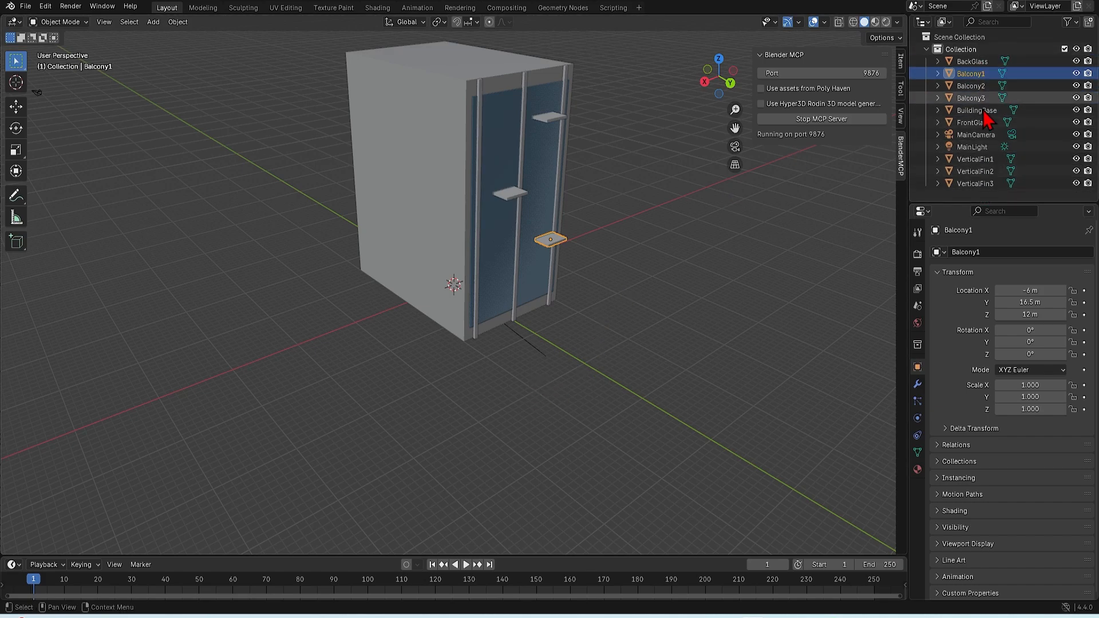
click(979, 159)
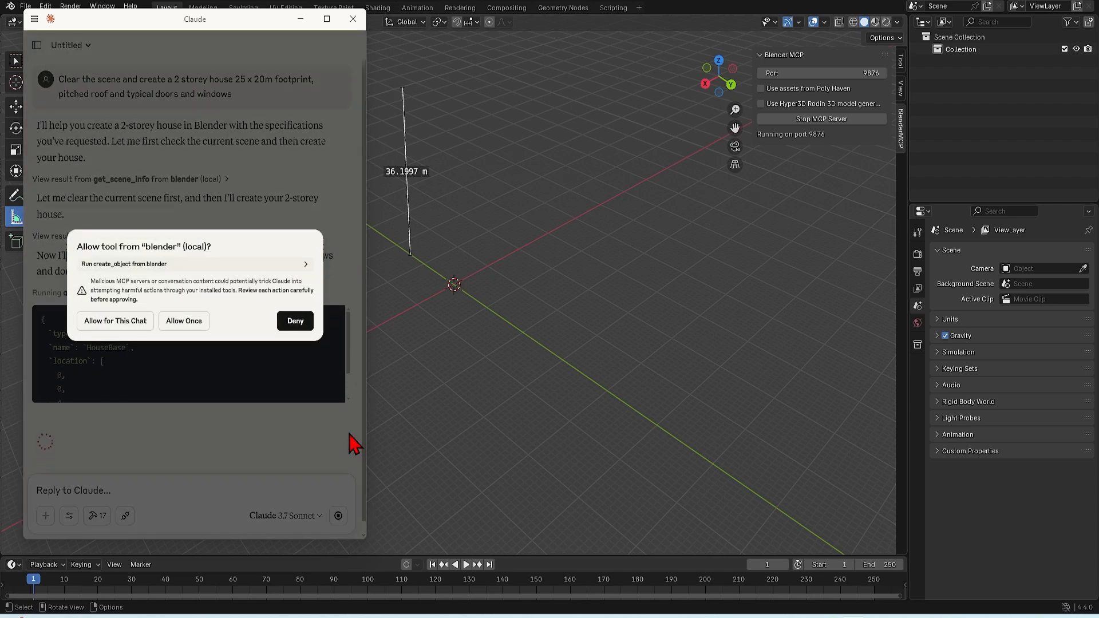
Allow create_object and set_material for this chat so Claude builds the 2 storey house, and inspect the model
click(110, 319)
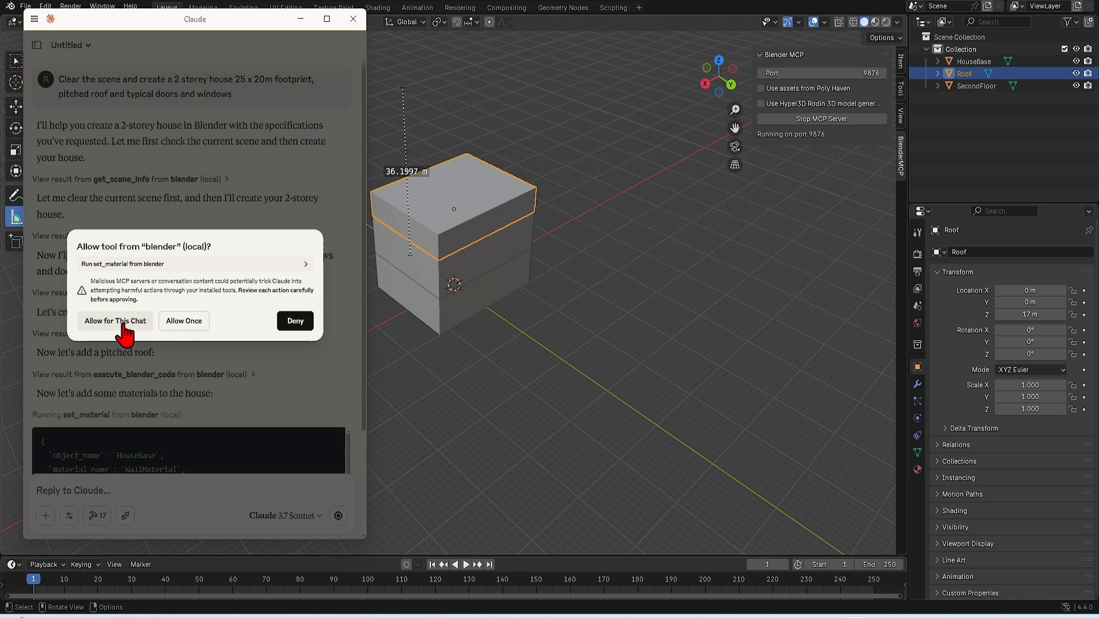
click(95, 325)
middle_drag(580, 420, 491, 245)
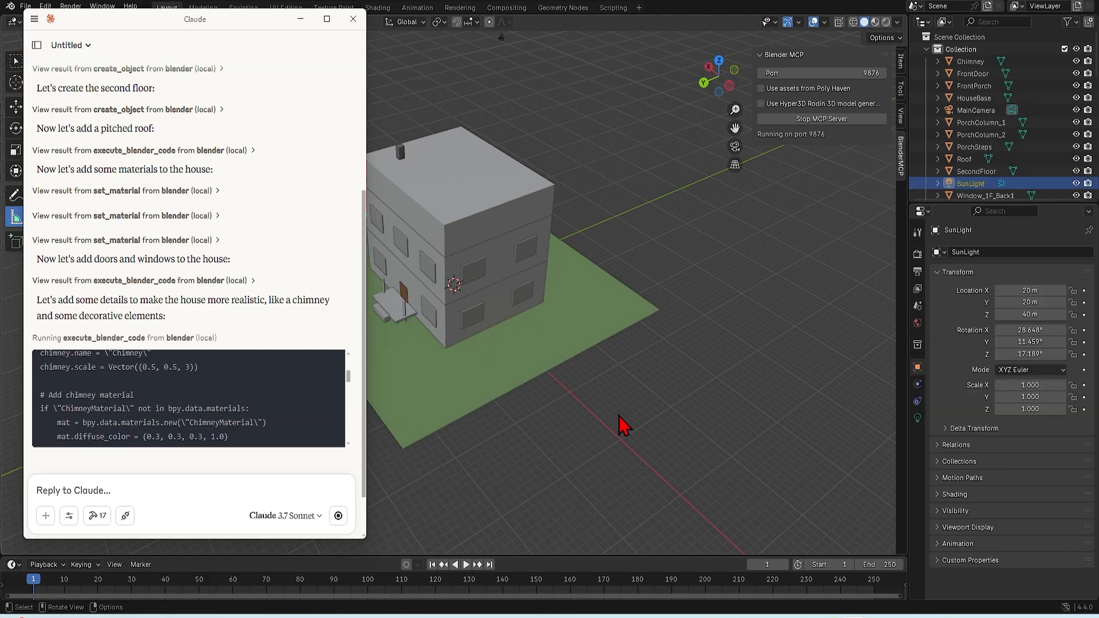
scroll(653, 415, down, 3)
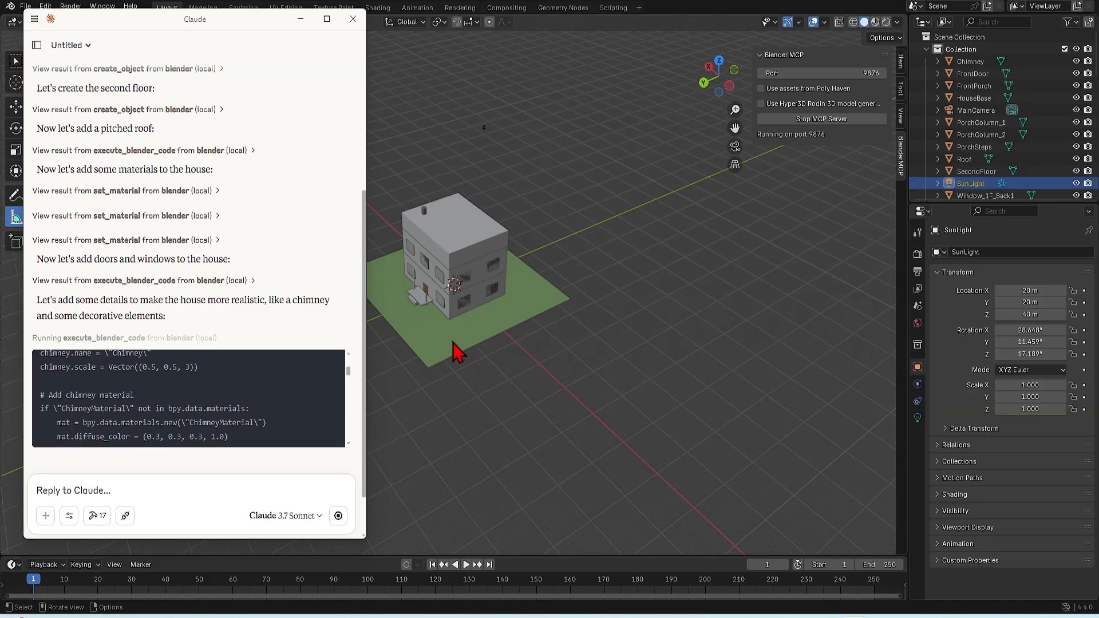
click(445, 360)
middle_drag(348, 383, 433, 365)
scroll(466, 253, up, 5)
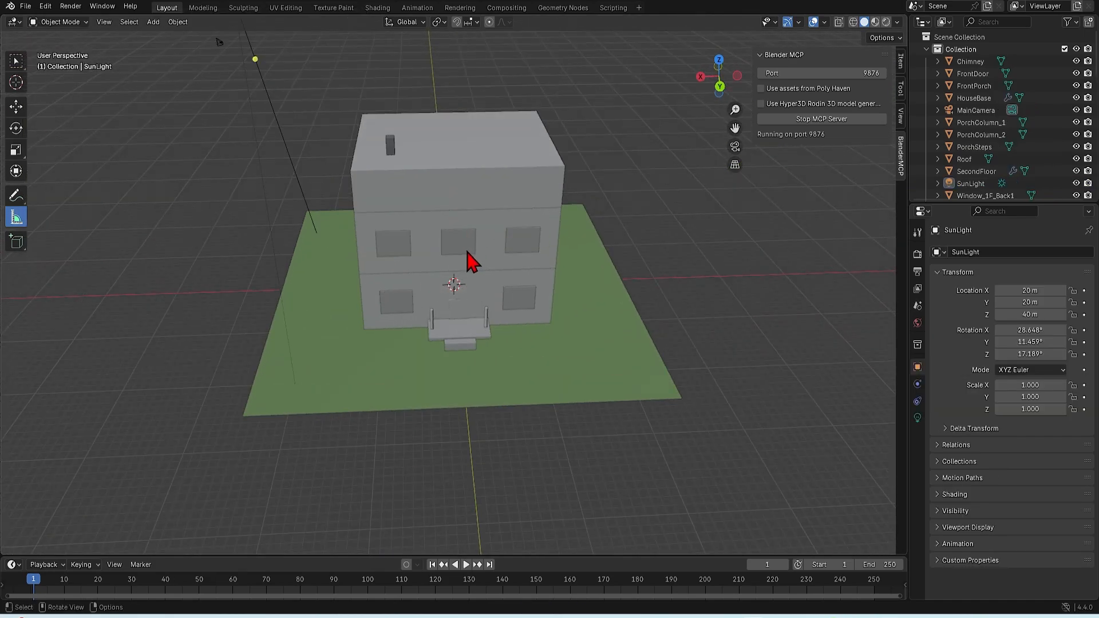
Inspect the 2 storey house from another angle and examine Claude's log of its modelling actions
middle_drag(467, 253, 440, 272)
scroll(447, 356, down, 1)
click(458, 617)
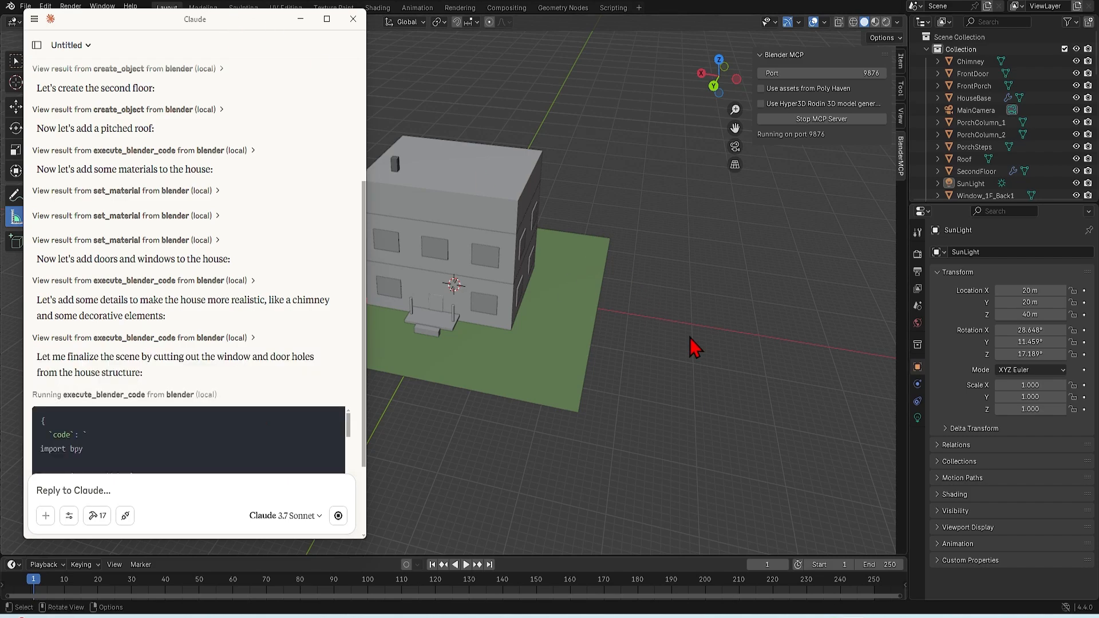
scroll(336, 348, down, 1)
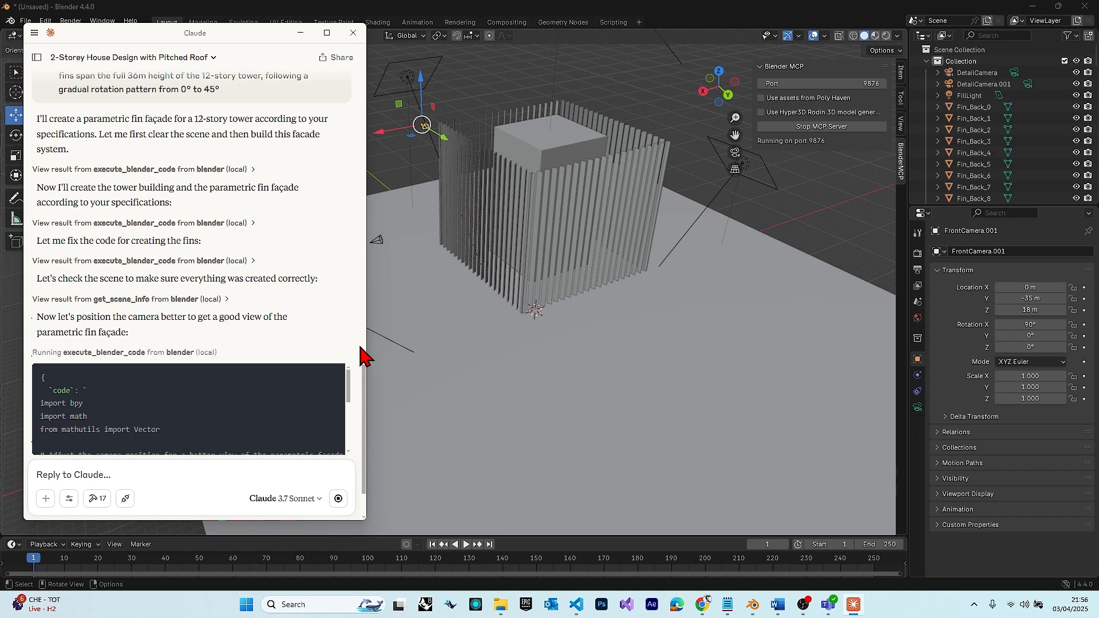
Allow the requested Blender tool for this chat so Claude continues the parametric fin façade, and read through its log
click(115, 319)
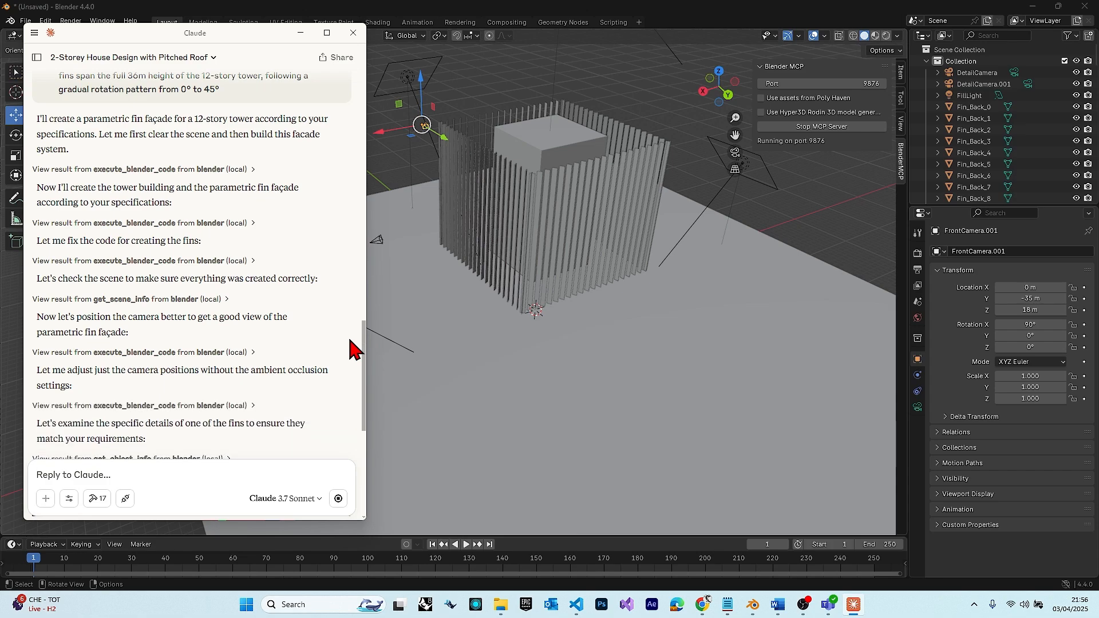
scroll(352, 346, down, 1)
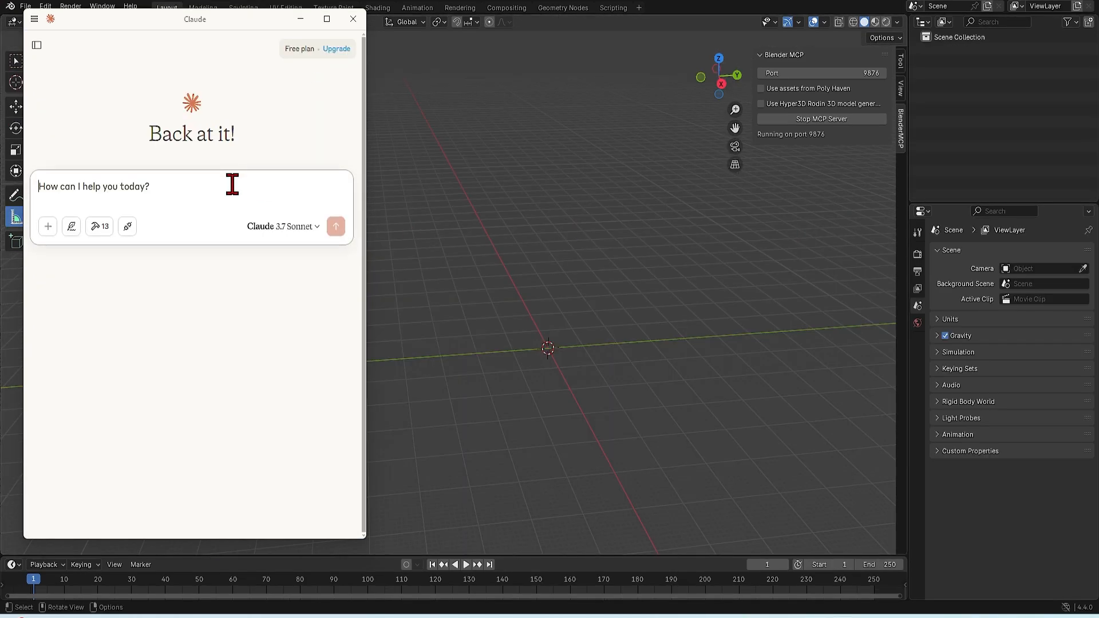
Prompt Claude to model a 20 storey cylindrical modern apartment tower with a 30 metre radius, allow execute_blender_code for this chat, and reply "continue"
text(You are a 3D modeller for a architecture firm.  Model a 20 storey cylindrical modern apartment tower with a radius of 30 metre square.)
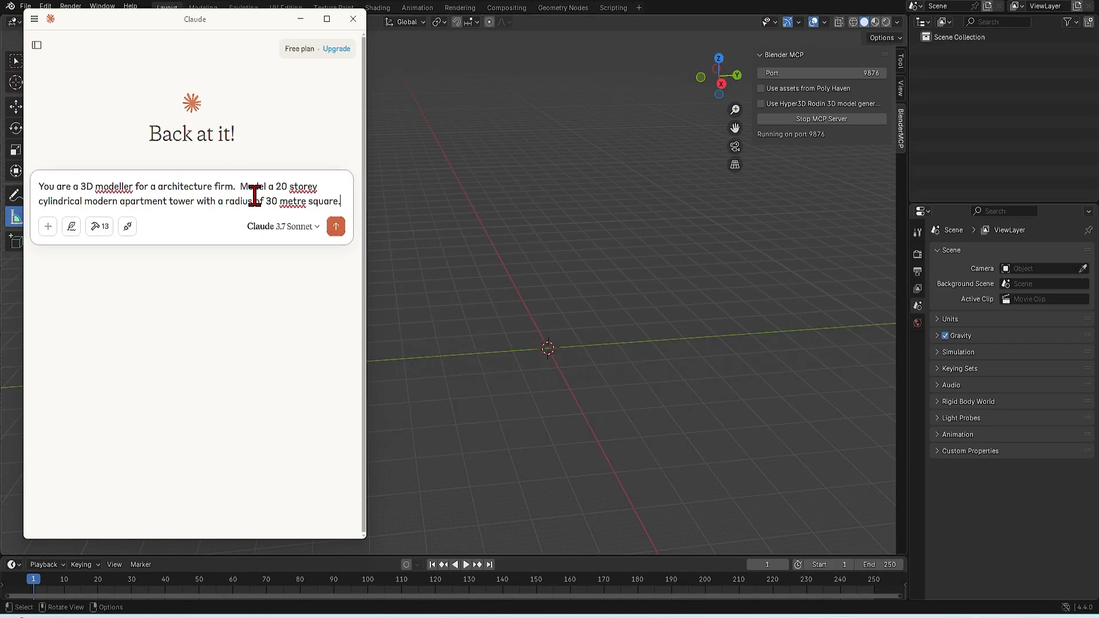
click(335, 227)
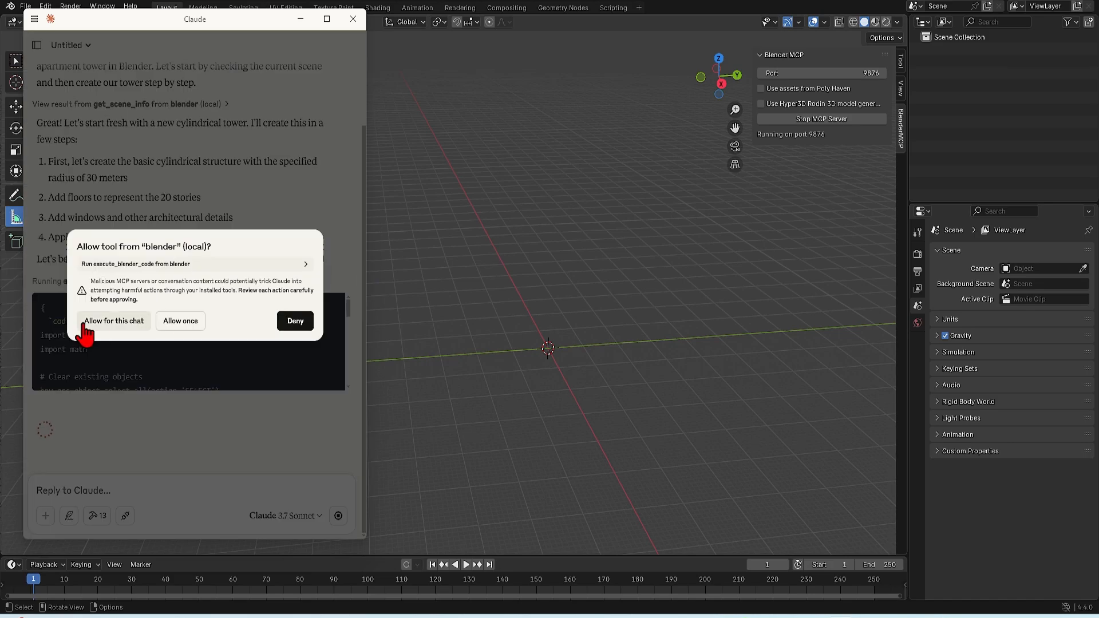
click(94, 323)
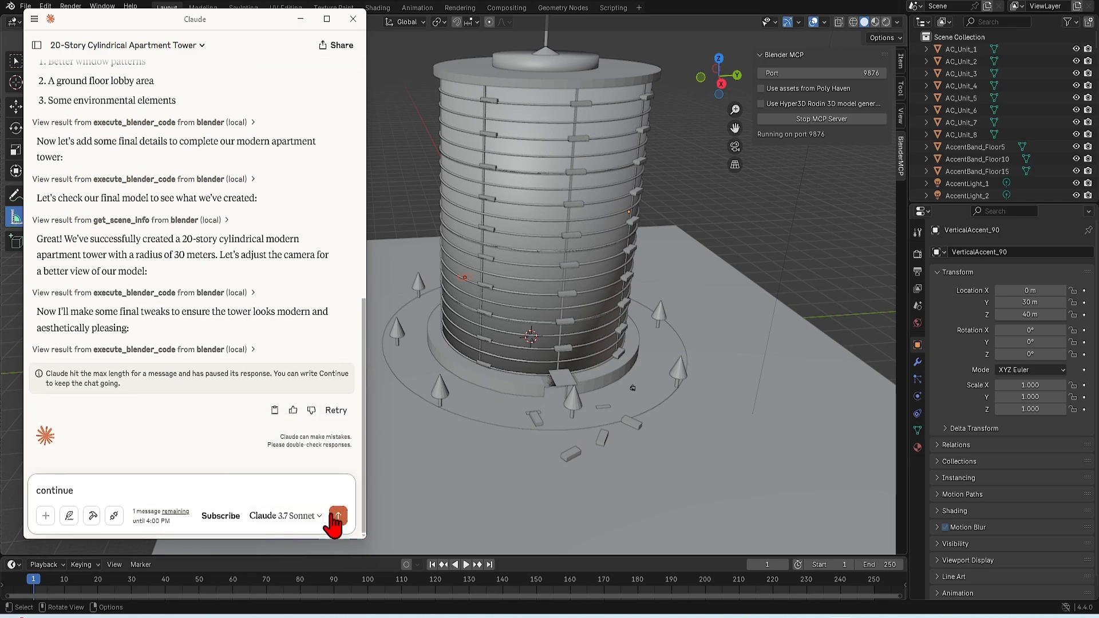
click(339, 515)
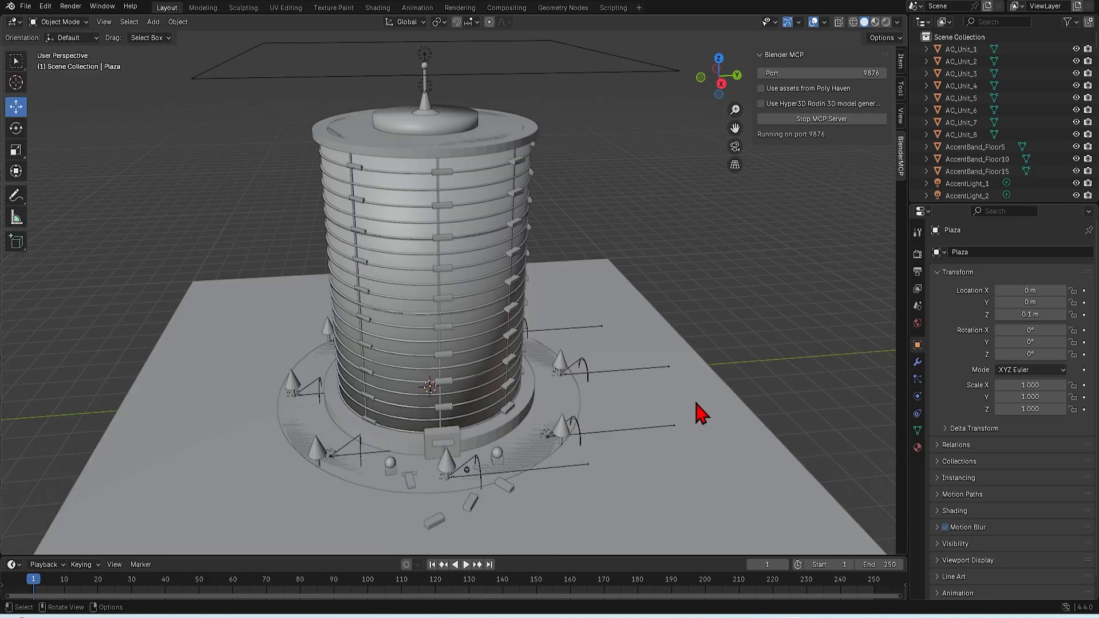
Measure the cylindrical tower's width near its base and its height up the facade with the Measure tool
click(16, 217)
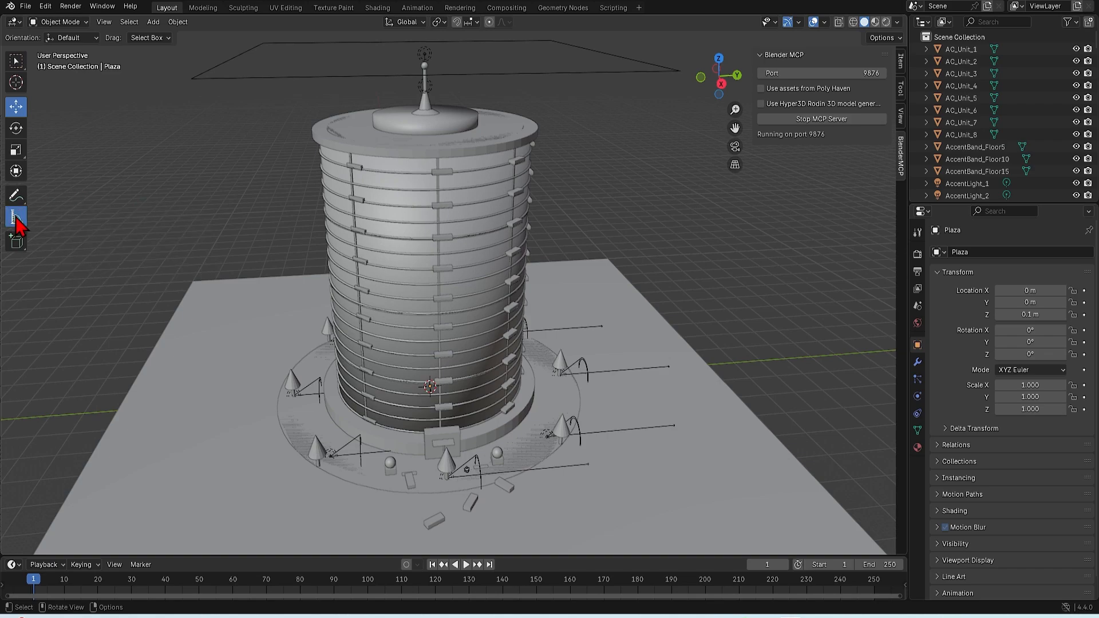
drag(340, 397, 521, 376)
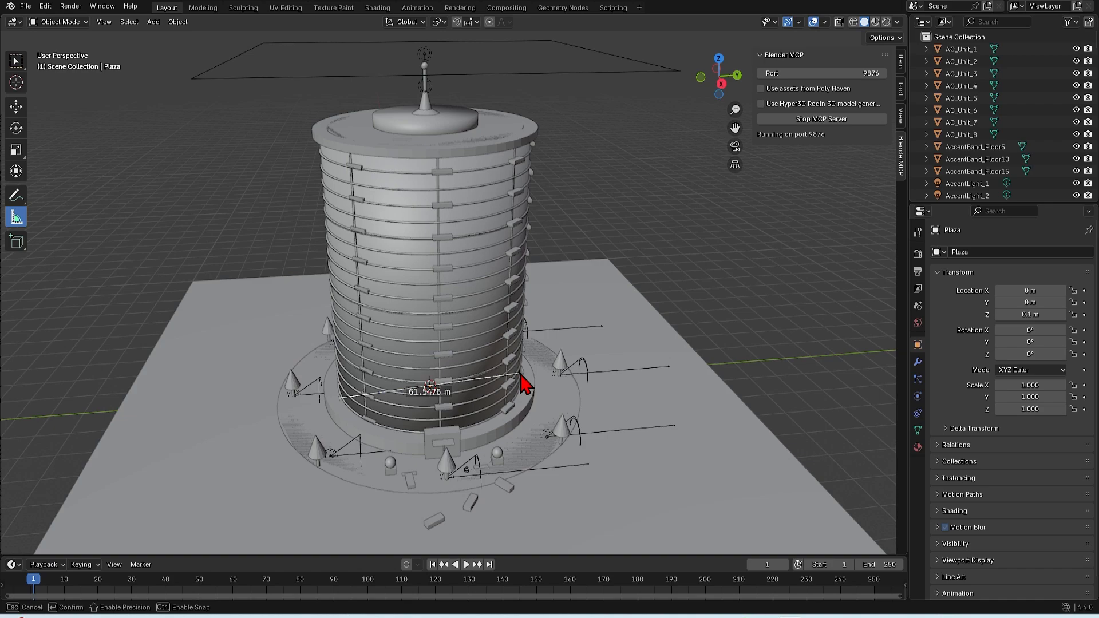
drag(521, 376, 518, 374)
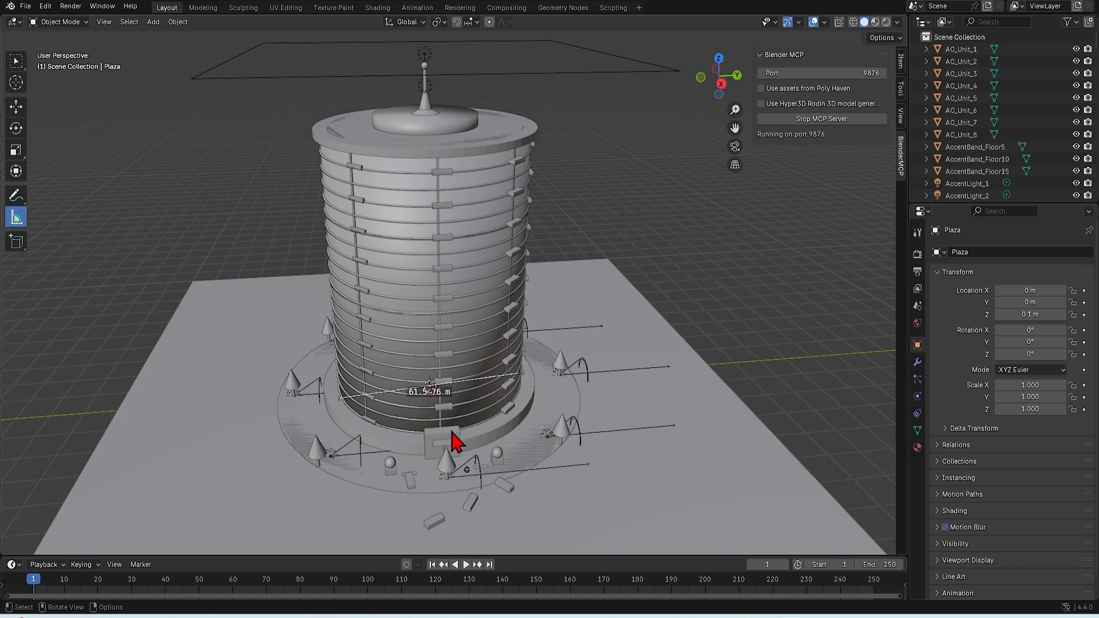
drag(392, 438, 380, 167)
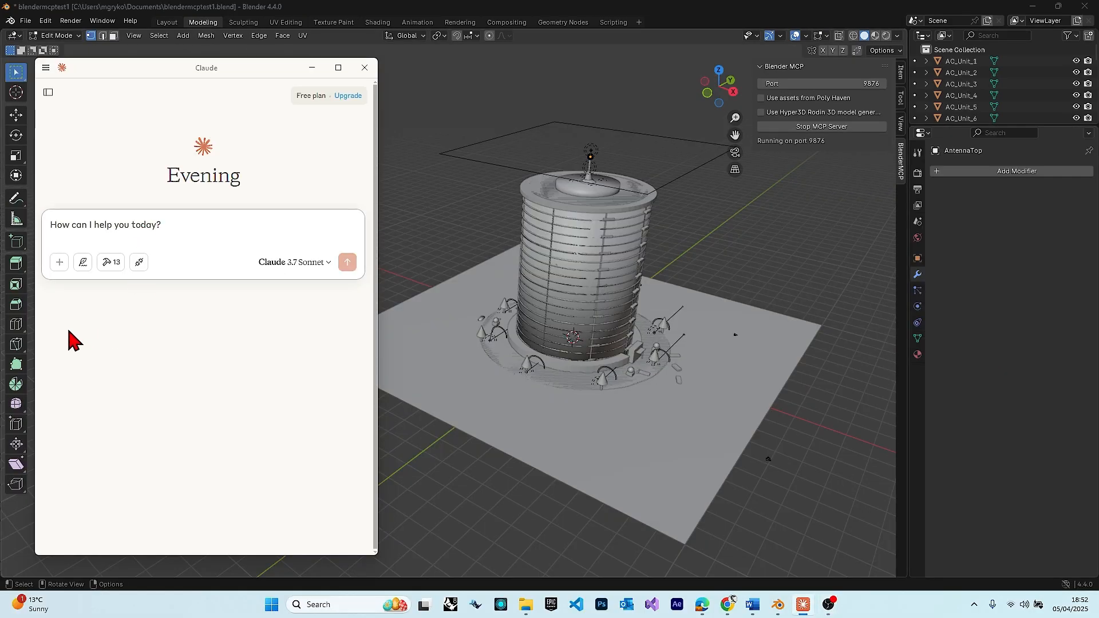
Send Claude the prompt "Add materials to the building and landscape in the scene" and allow get_scene_info for this chat
text(Add)
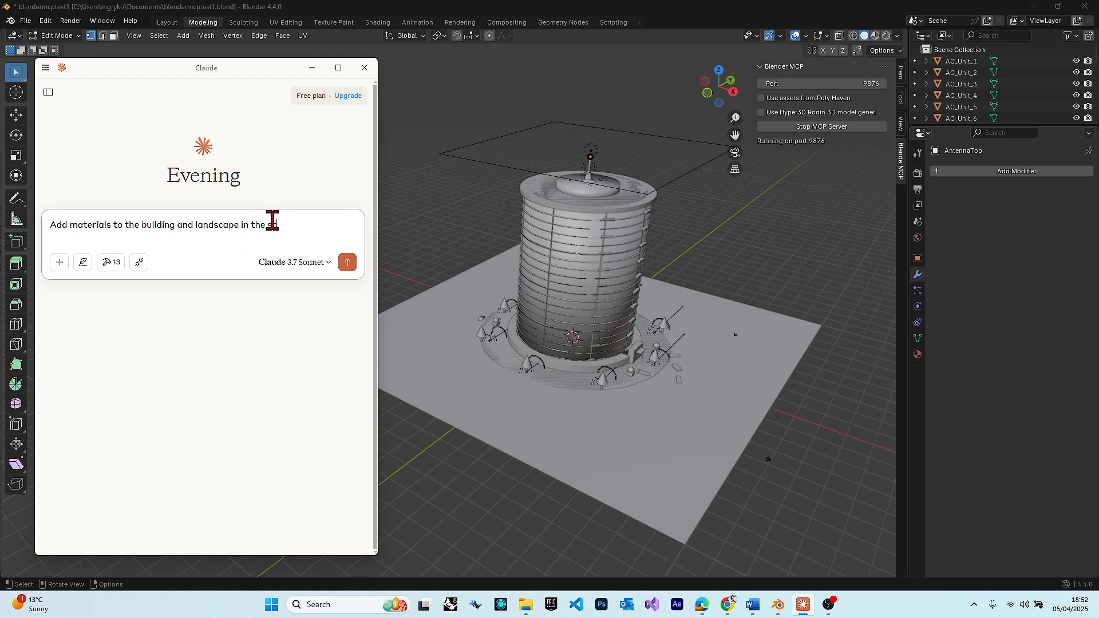
click(348, 261)
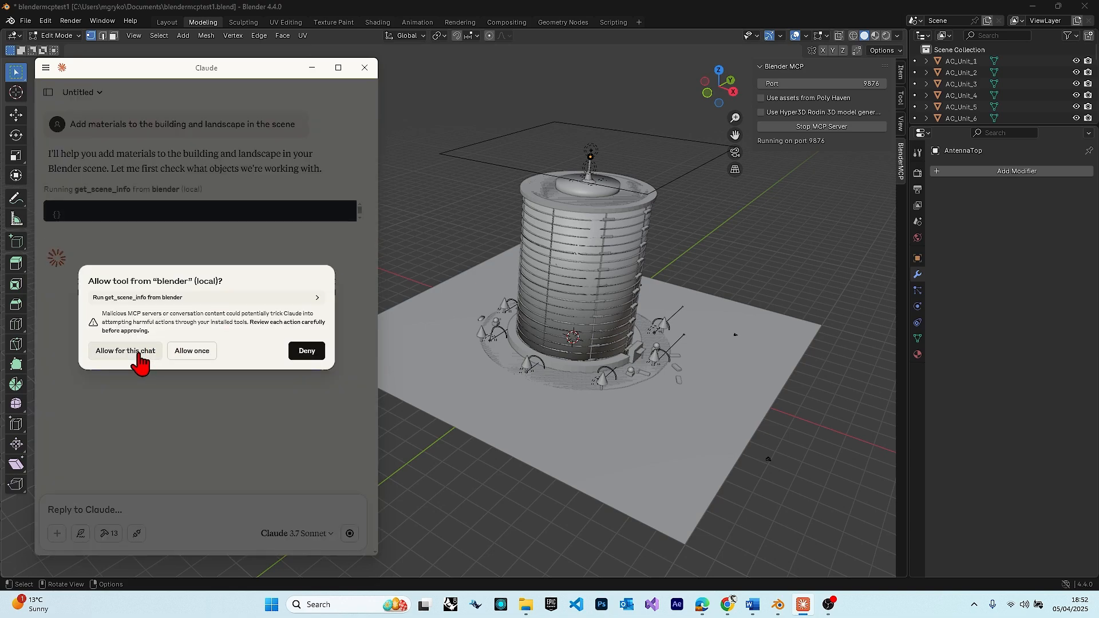
click(135, 354)
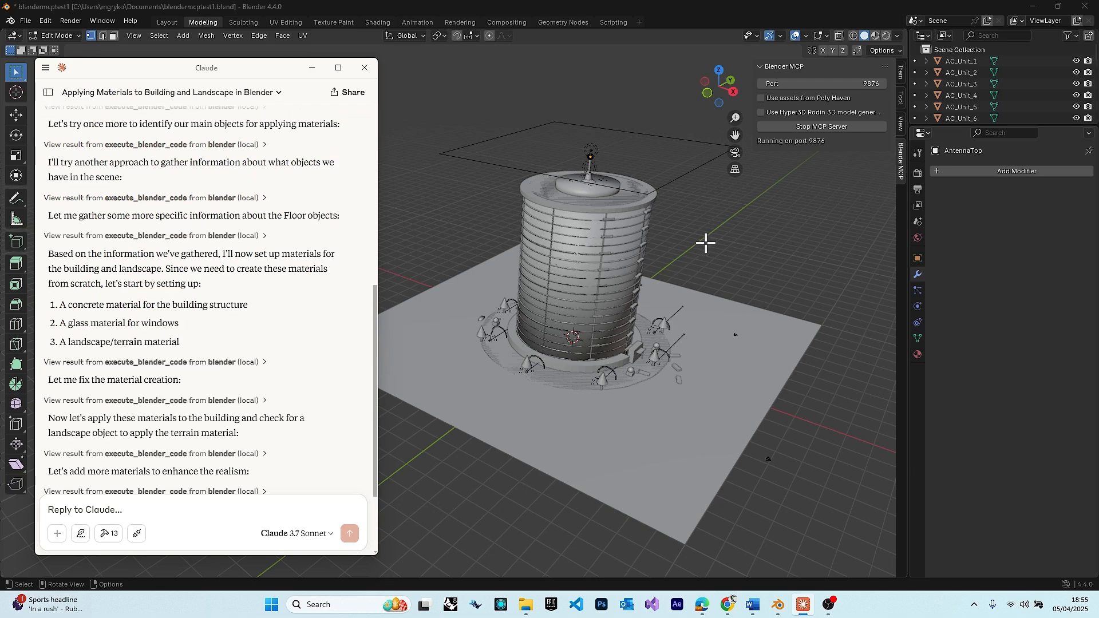
Inspect the tower's materials in Rendered shading from several angles and switch the viewport to Material Preview
click(706, 242)
key(z)
click(707, 179)
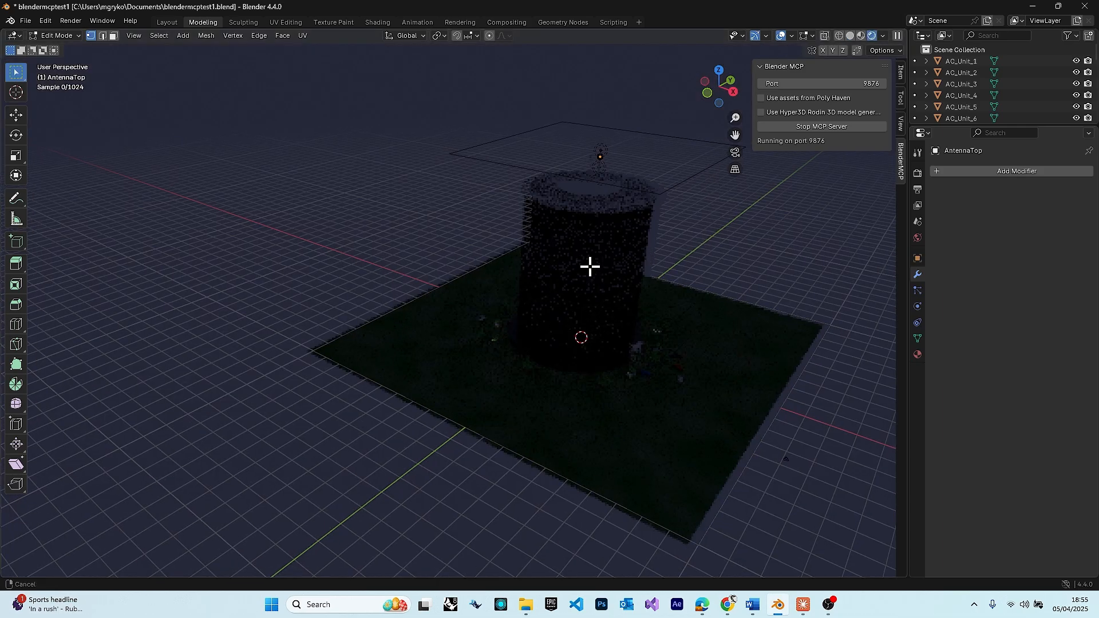
middle_drag(590, 267, 673, 265)
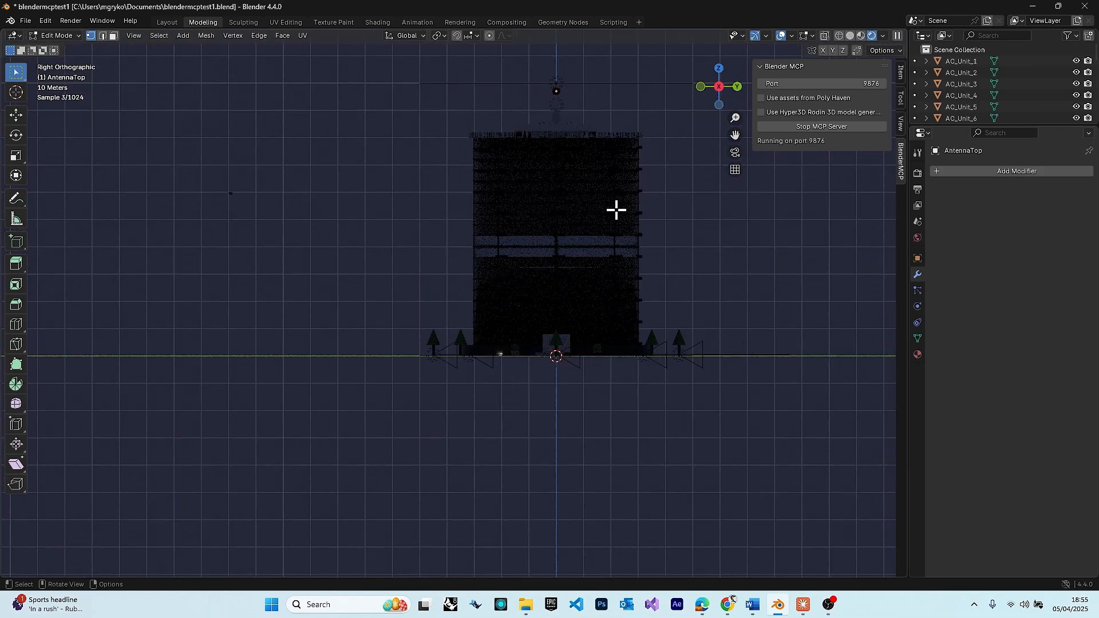
drag(719, 86, 703, 89)
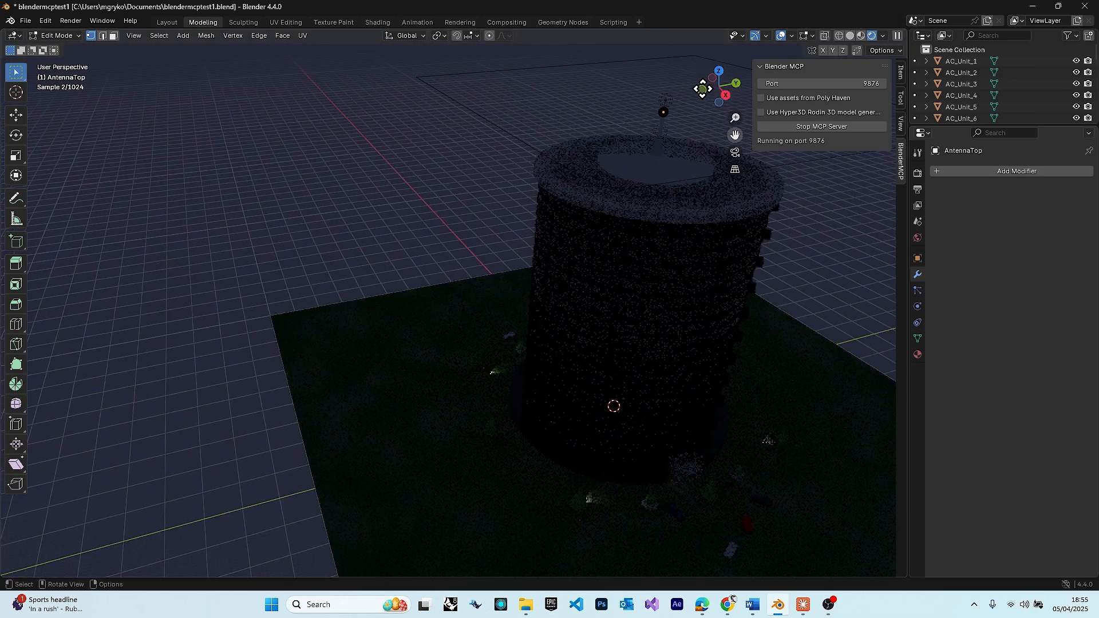
key(z)
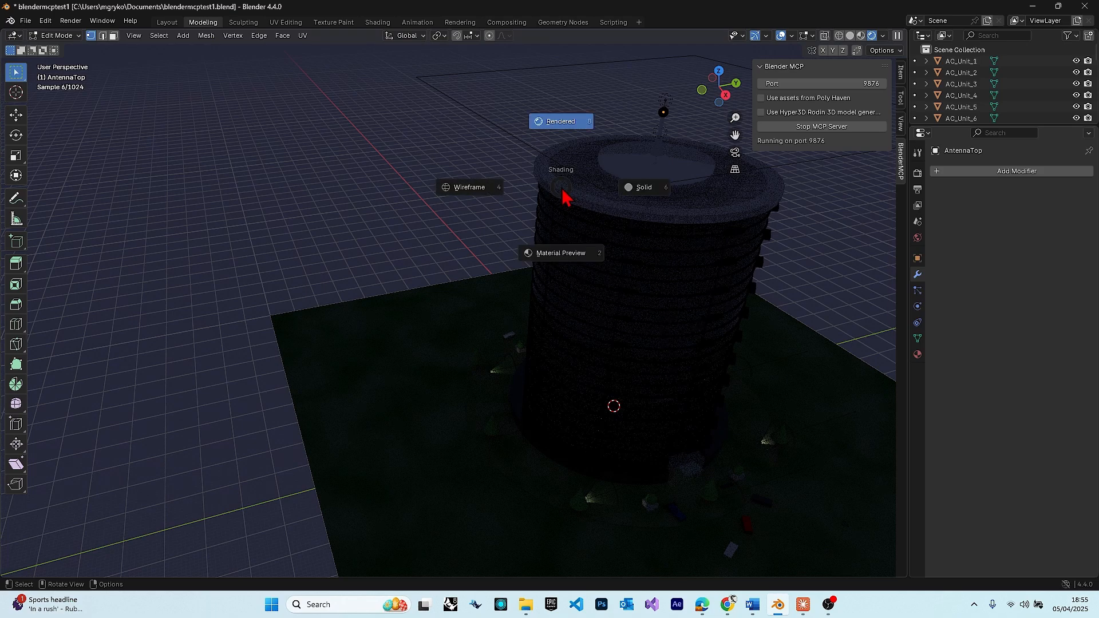
click(554, 255)
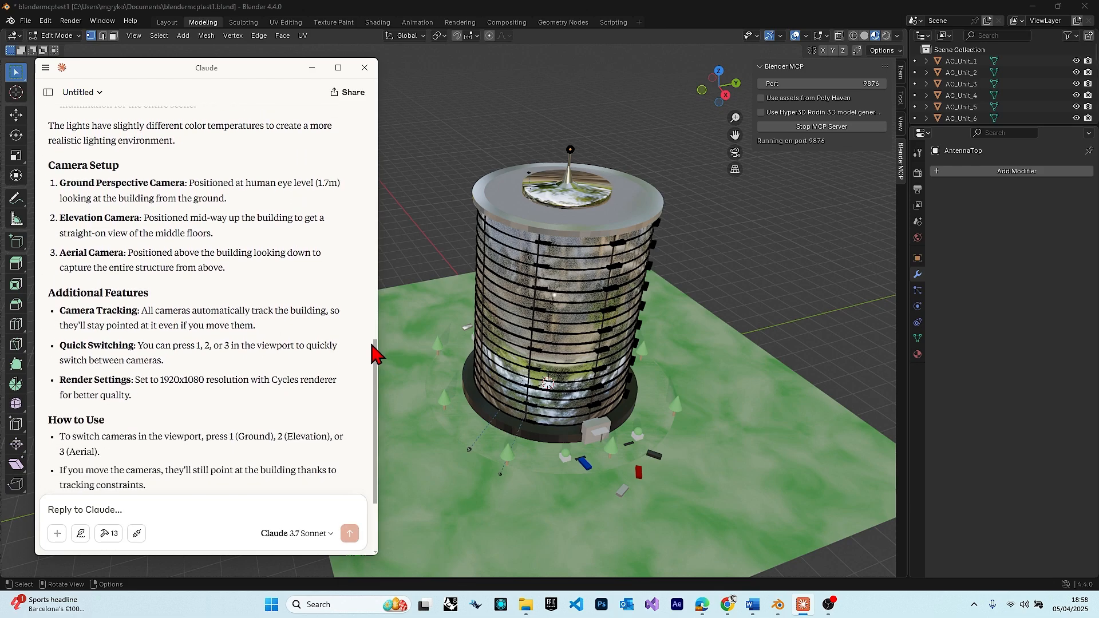
Look at the tower through the scene camera and return to a free perspective view of the whole site
click(716, 261)
key(2)
key(3)
click(734, 153)
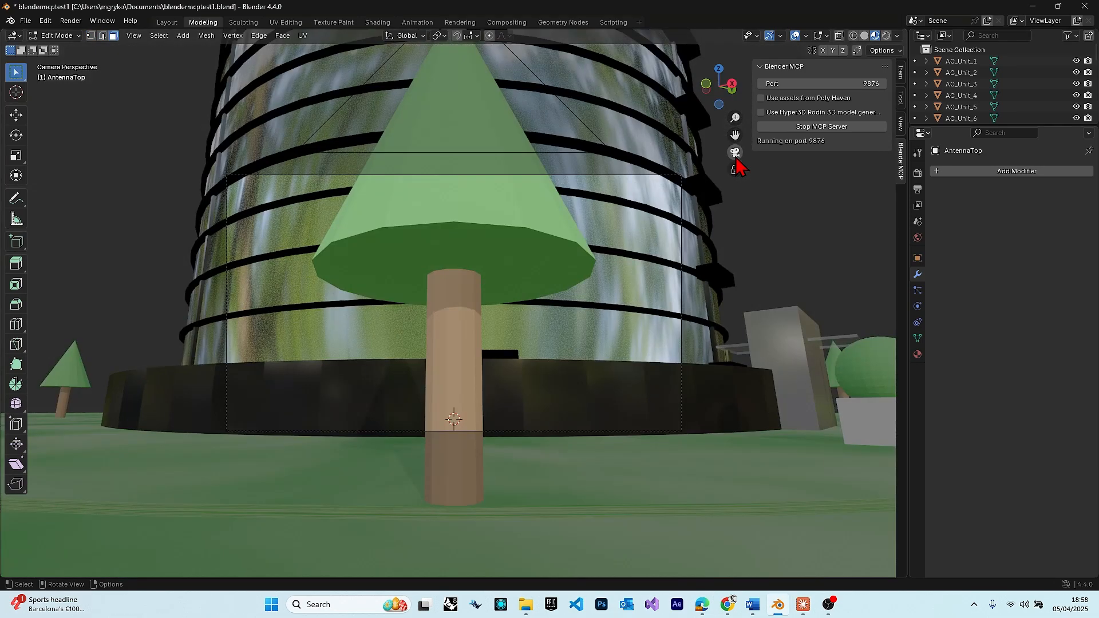
click(733, 154)
middle_drag(674, 265, 703, 252)
Set the viewport shading to Rendered and examine the lit tower in front and perspective views
key(z)
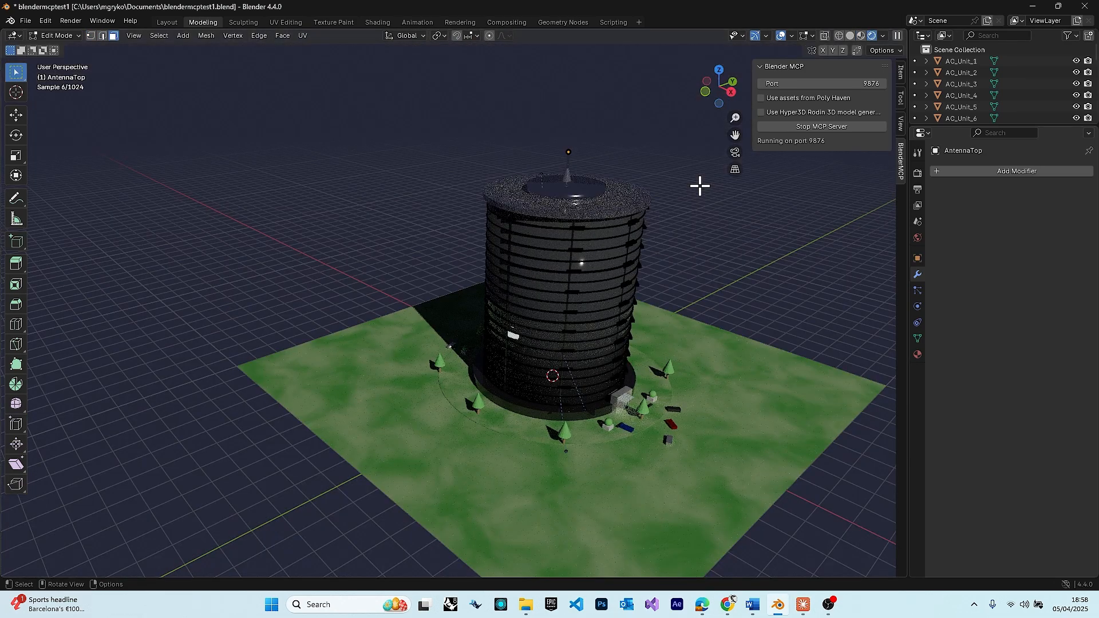
key(KP_1)
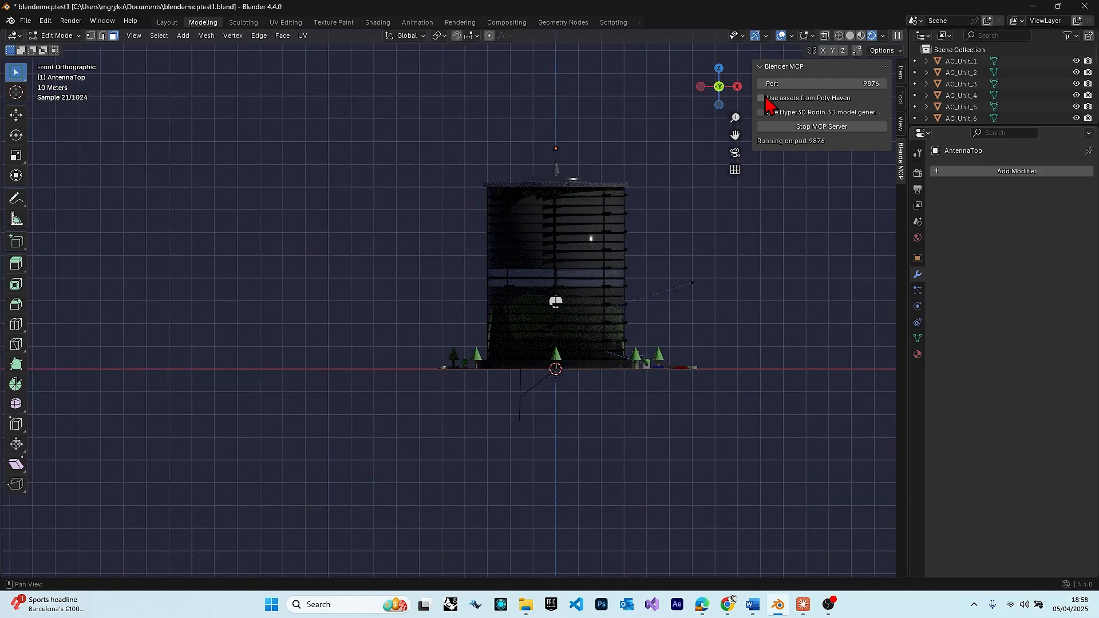
drag(740, 96, 723, 123)
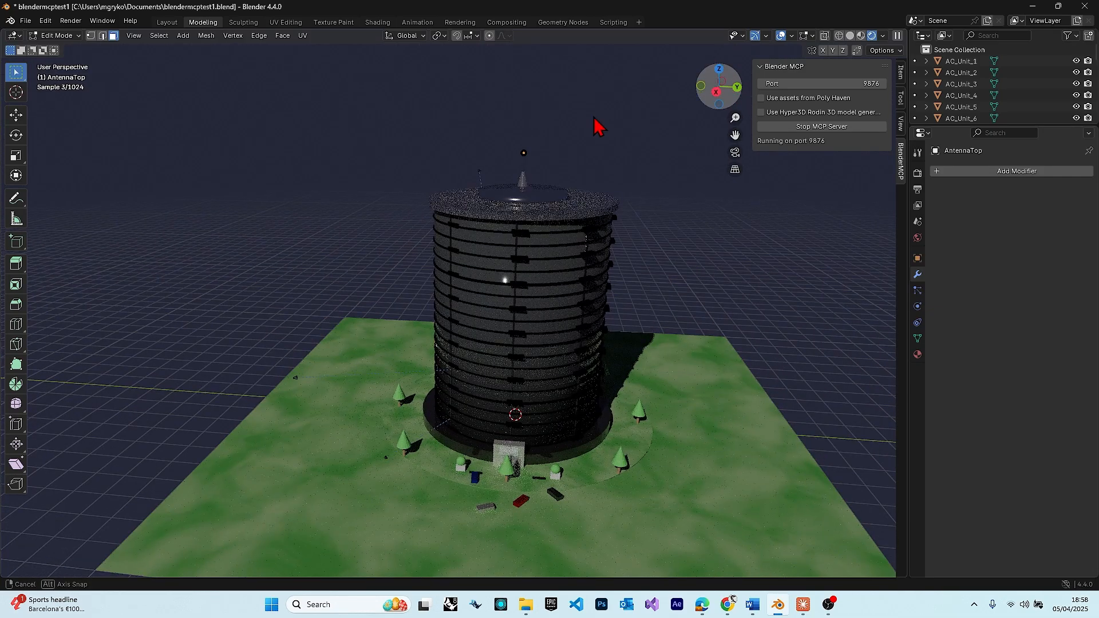
Switch to Claude, send the reference image with the prompt "create this organic shape", and allow the get_scene_info and execute_blender_code tools
click(803, 604)
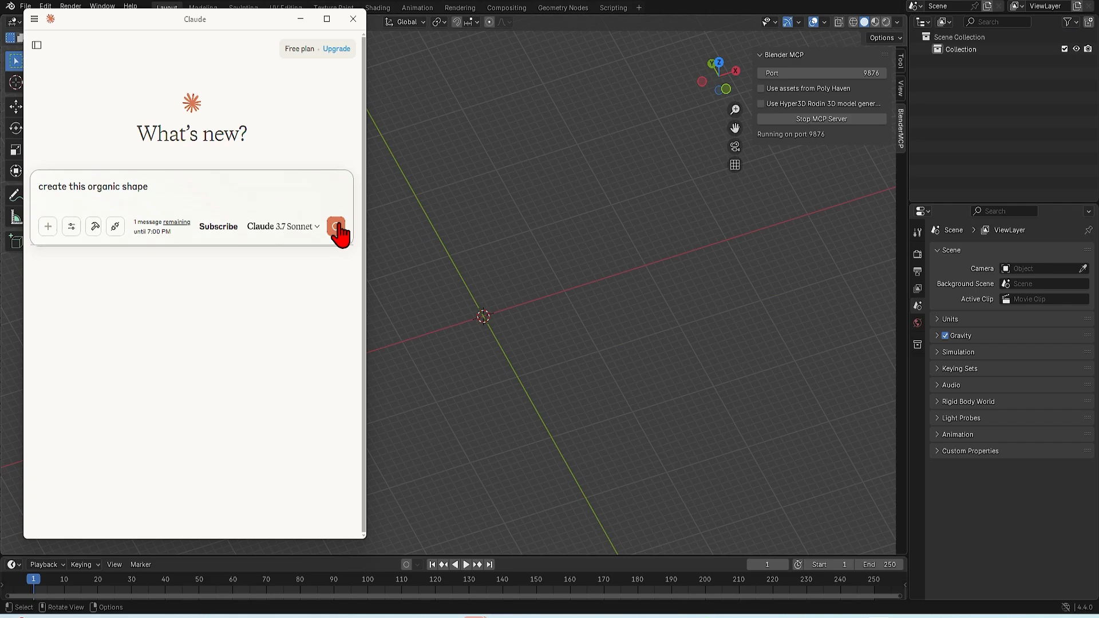
click(337, 228)
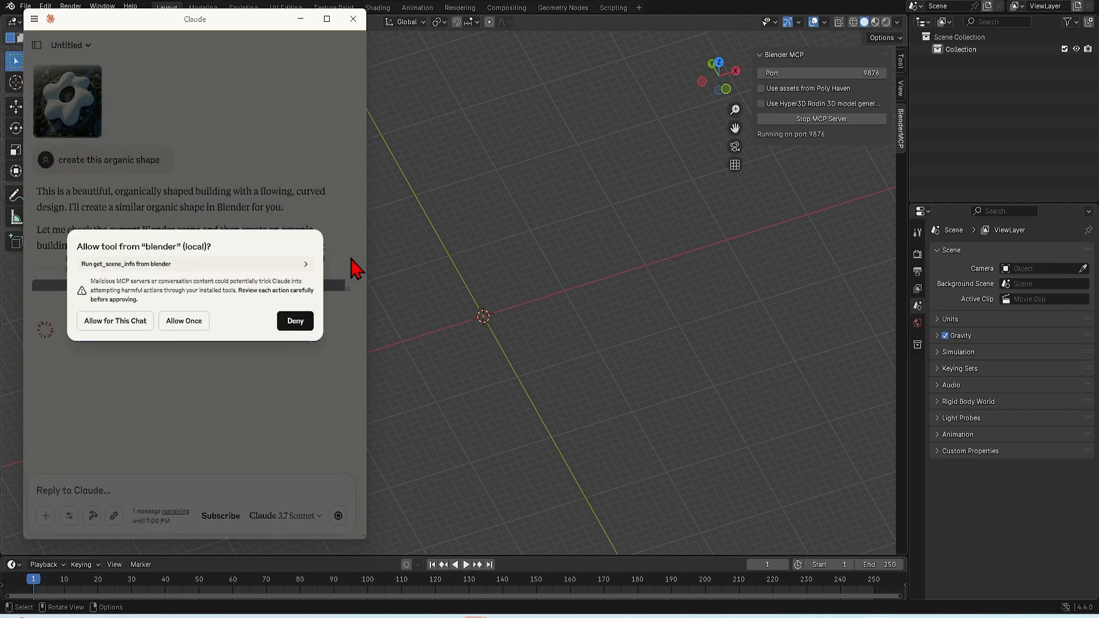
click(114, 321)
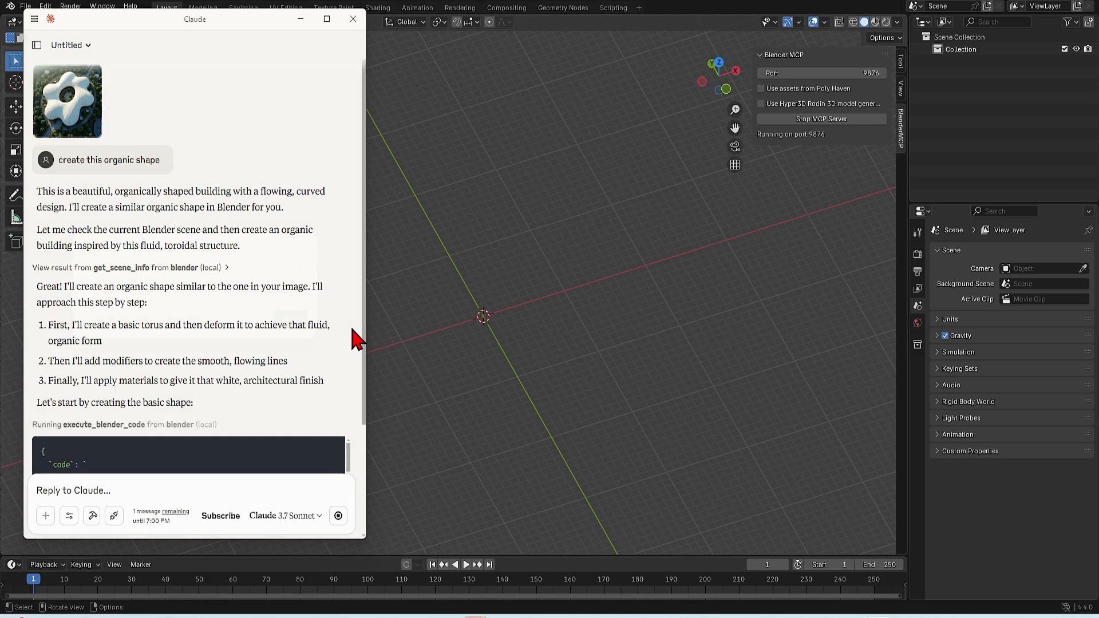
click(182, 322)
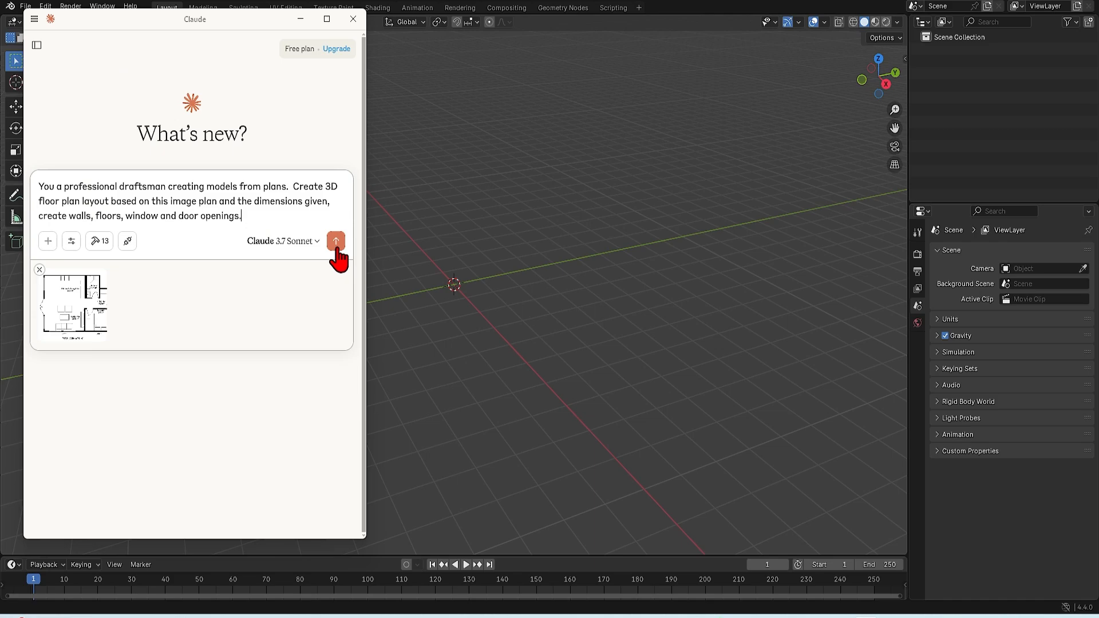
Submit the floor plan request to Claude and inspect the resulting walls, rooms and openings from above and at an angle
click(336, 238)
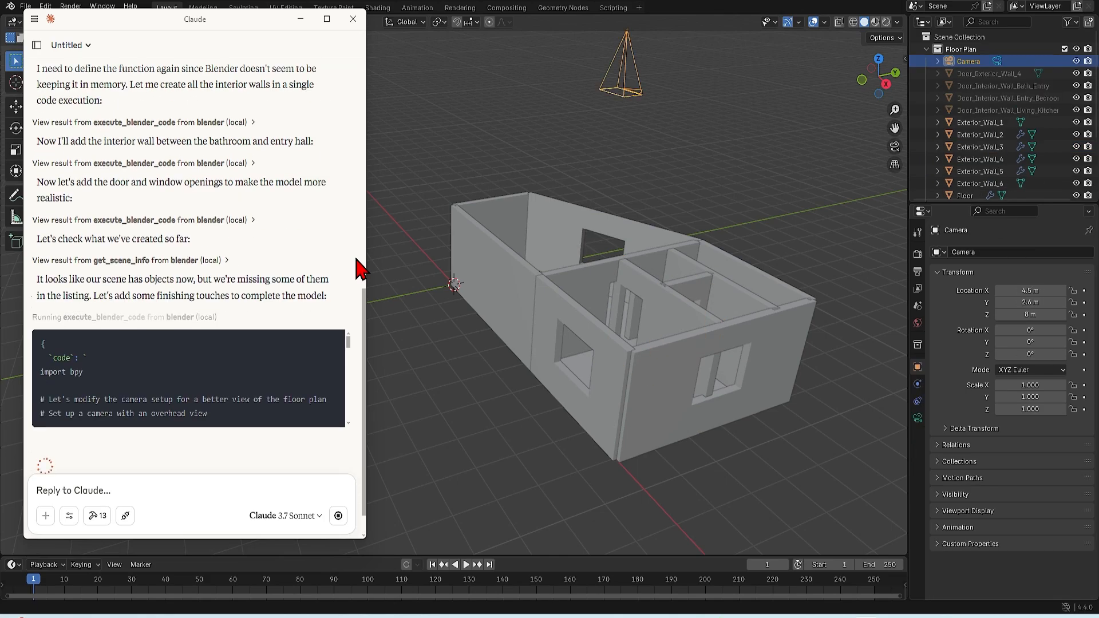
middle_drag(736, 238, 665, 434)
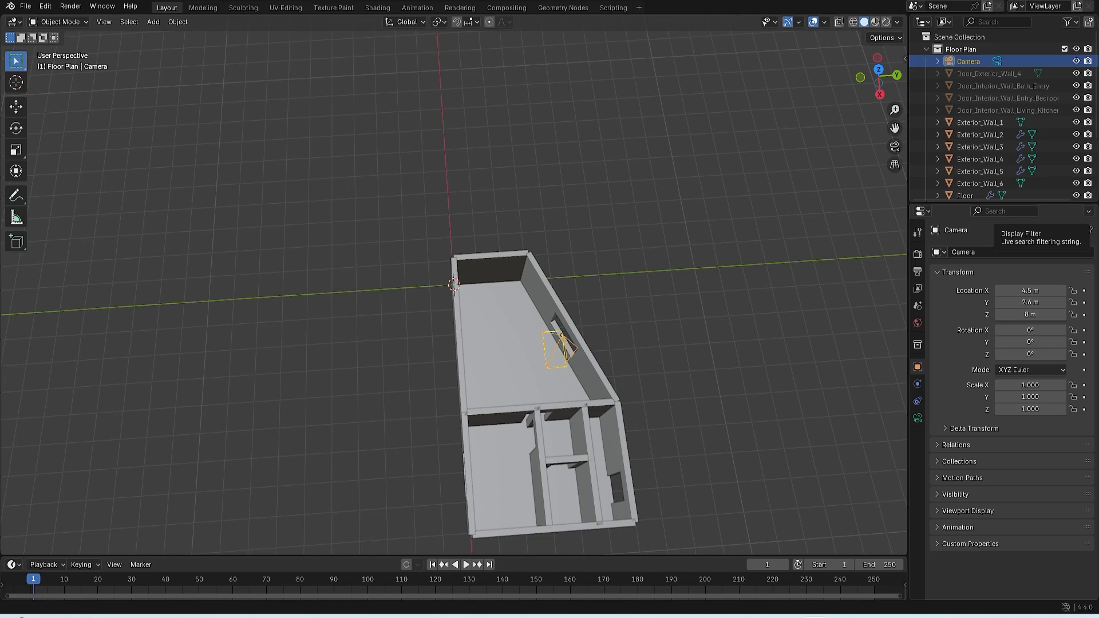
middle_drag(726, 388, 750, 380)
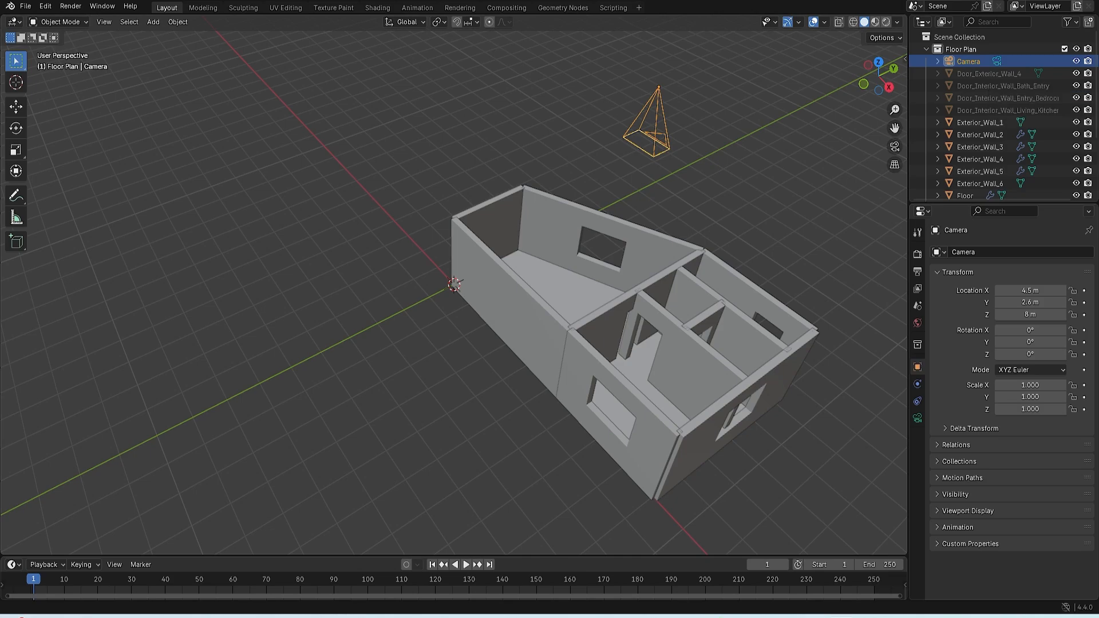